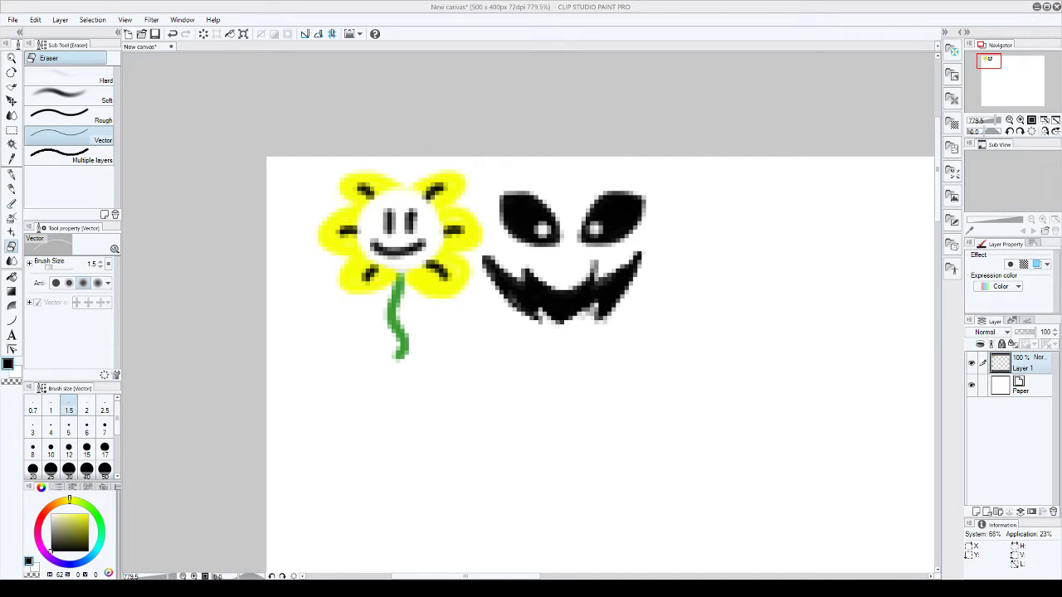
Step: Select the Mapping pen in green with a brush size of 80
scroll(279, 202, "down", 6)
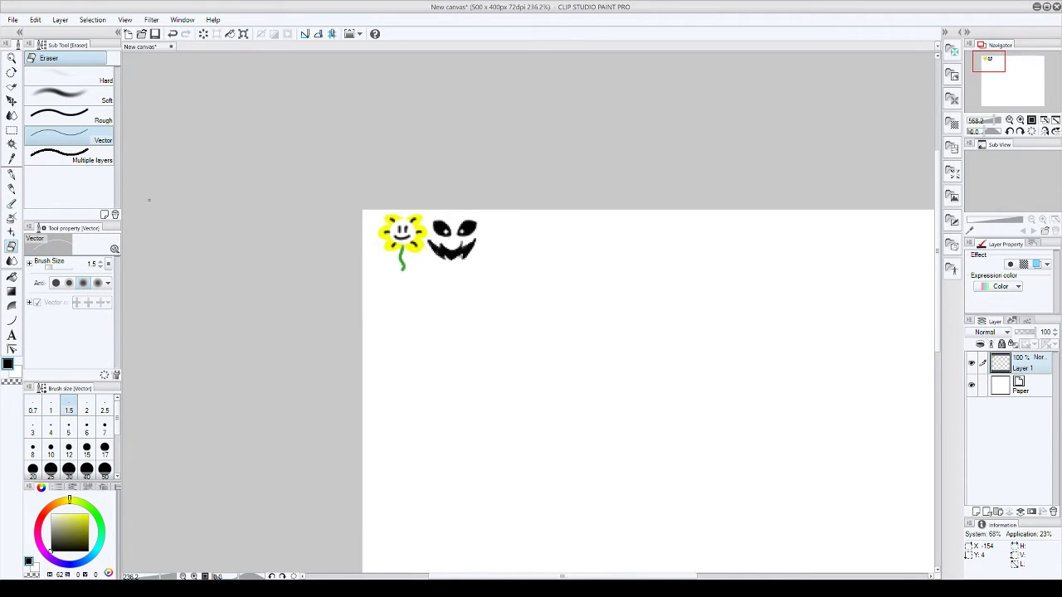
scroll(274, 138, "down", 3)
scroll(450, 239, "up", 2)
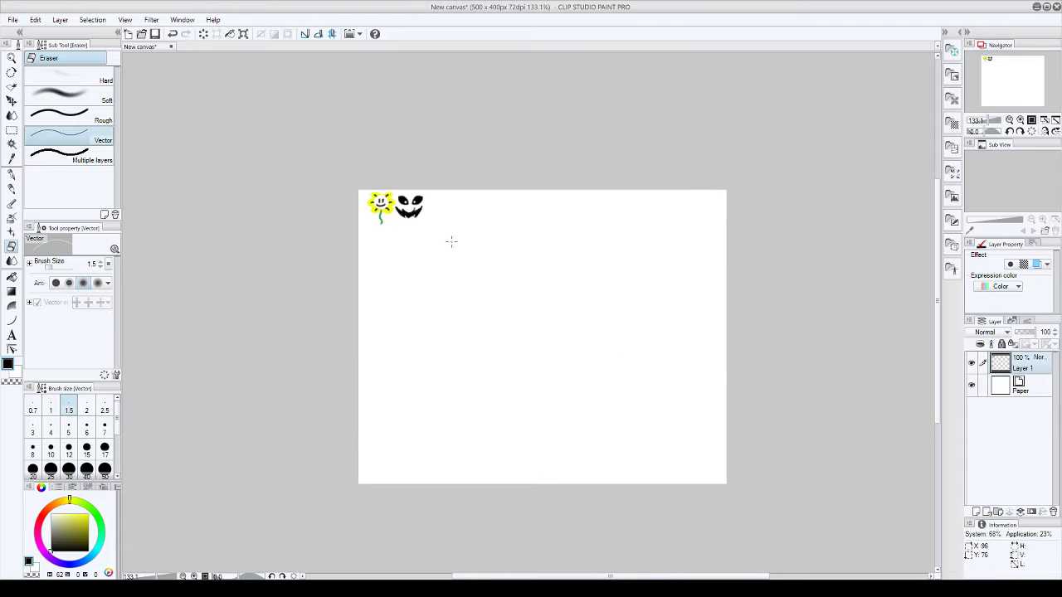
scroll(547, 238, "down", 1)
scroll(547, 238, "down", 1)
scroll(545, 237, "up", 2)
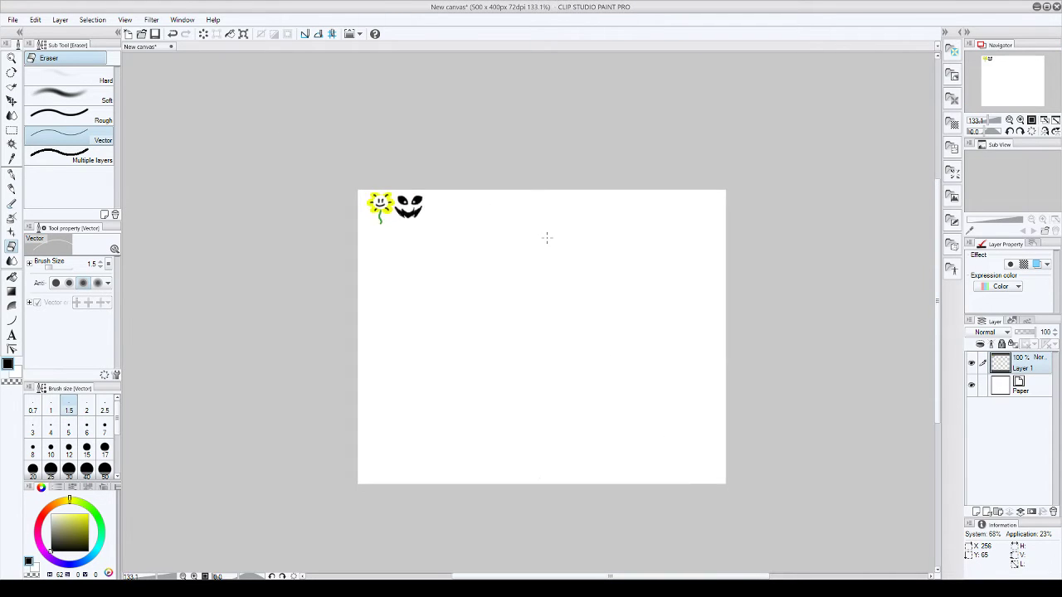
scroll(539, 241, "down", 1)
scroll(500, 287, "up", 4)
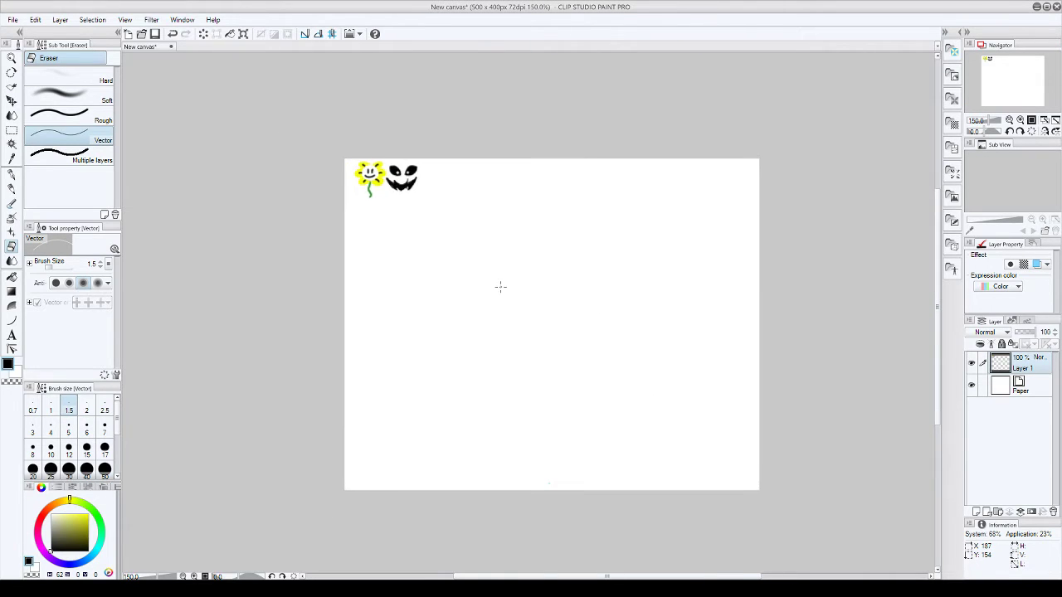
left_click(11, 174)
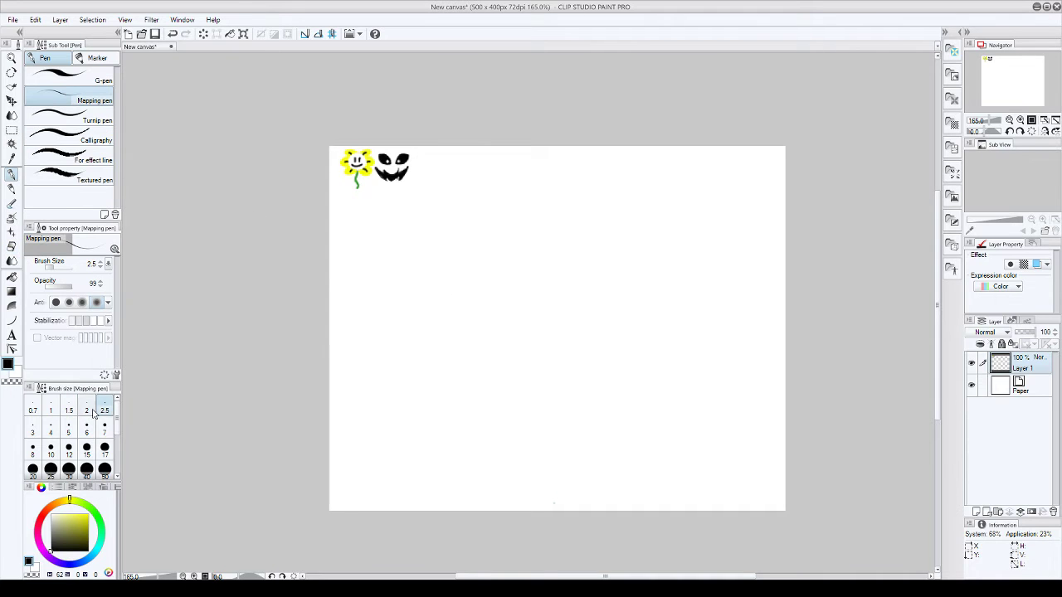
left_click(105, 411)
left_click(98, 517)
left_click(91, 516)
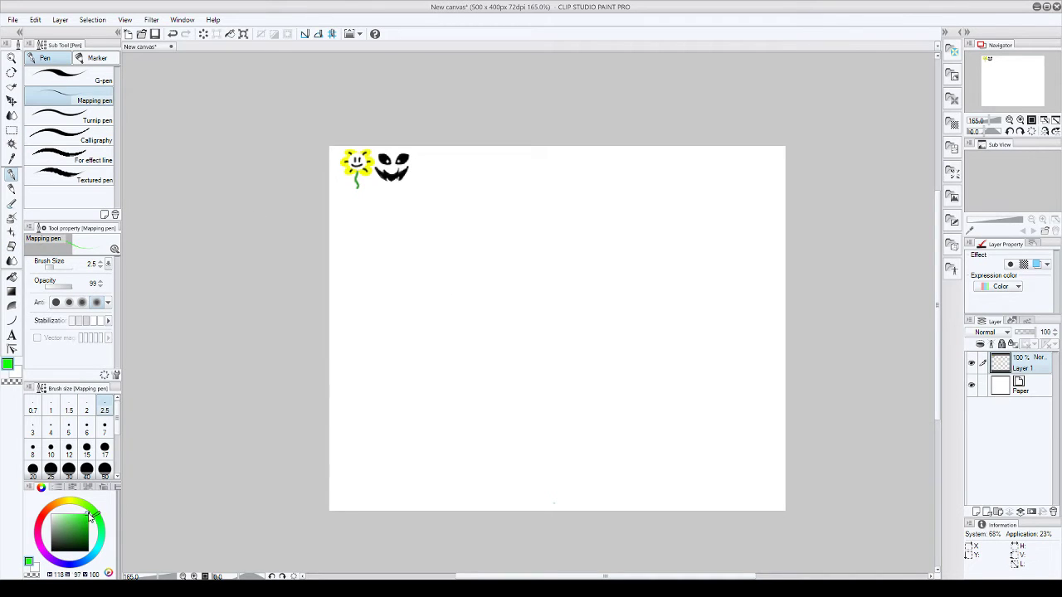
left_click(105, 469)
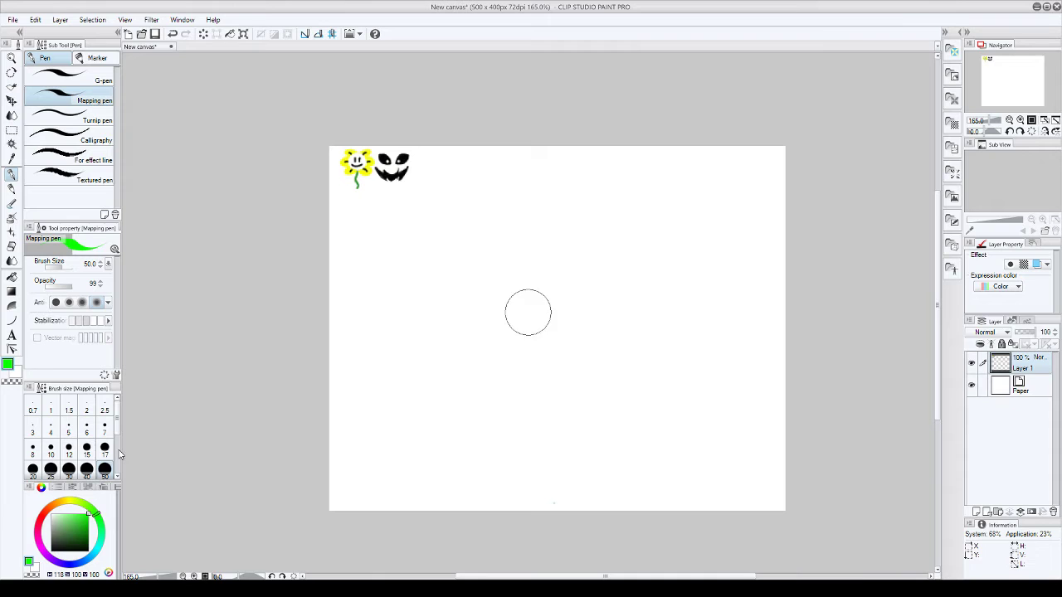
scroll(100, 448, "down", 1)
left_click(36, 466)
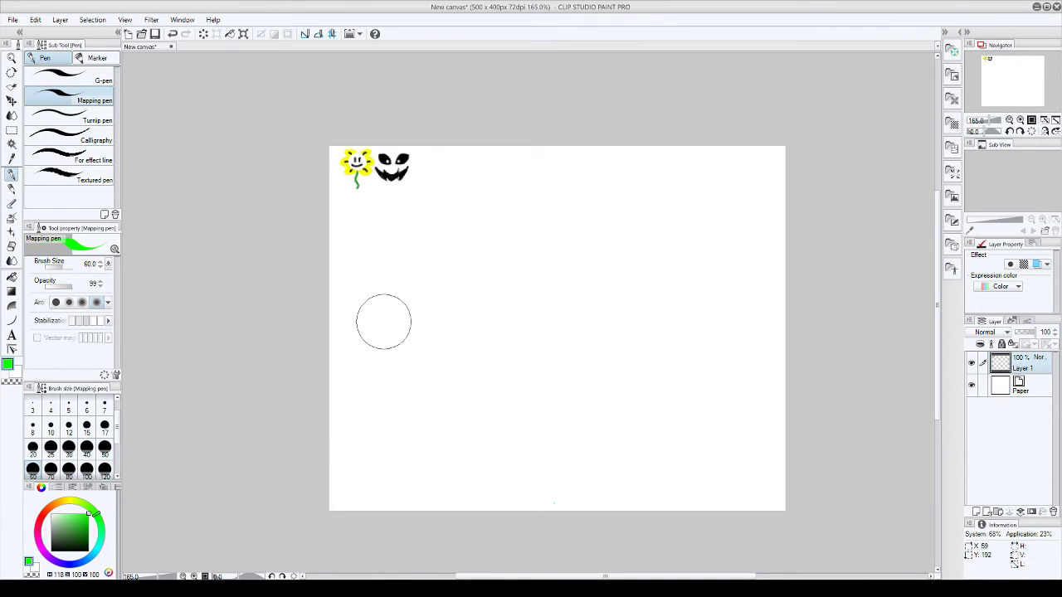
left_click(69, 469)
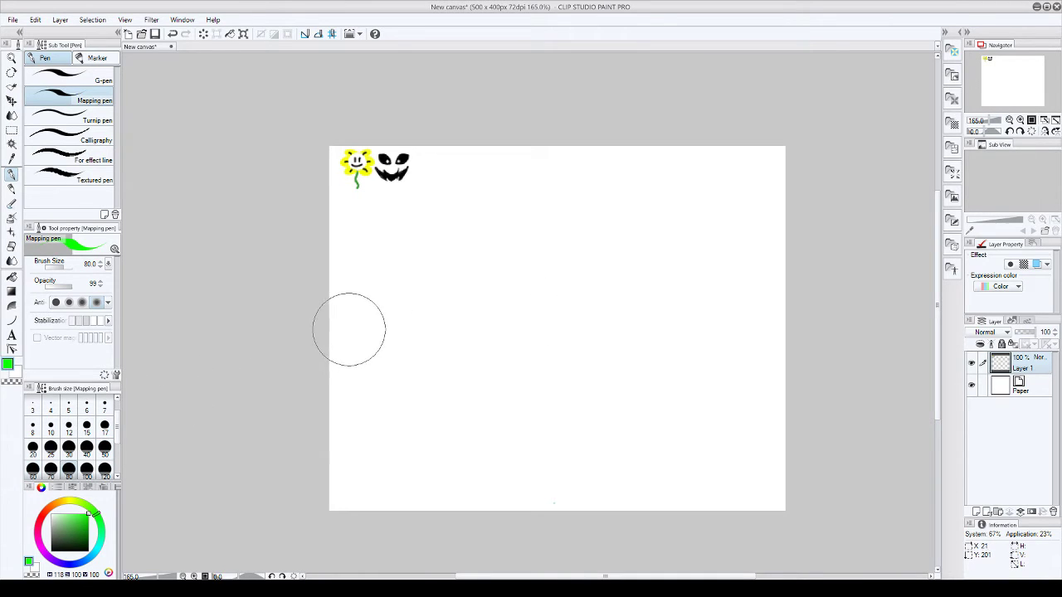
Step: Paint a thick green curve, undo it, and repaint the band in darker green
mouse_move(280, 274)
left_mouse_down()
mouse_move(298, 296)
mouse_move(389, 342)
mouse_move(523, 369)
left_mouse_up()
key("ctrl+z")
left_click(84, 533)
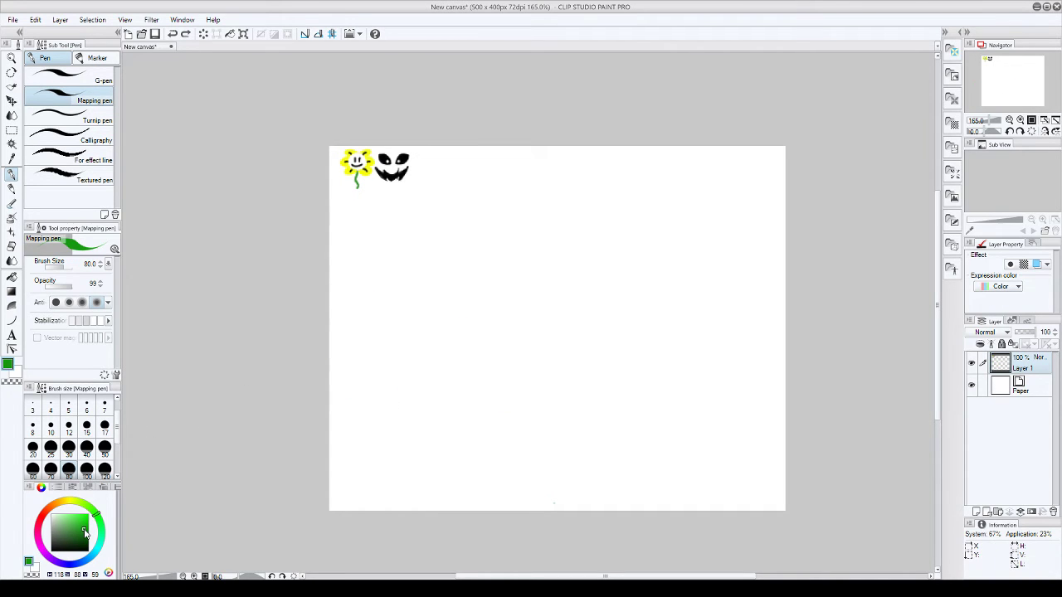
mouse_move(302, 303)
left_mouse_down()
mouse_move(428, 346)
mouse_move(620, 352)
mouse_move(715, 338)
mouse_move(832, 277)
left_mouse_up()
scroll(822, 251, "down", 3)
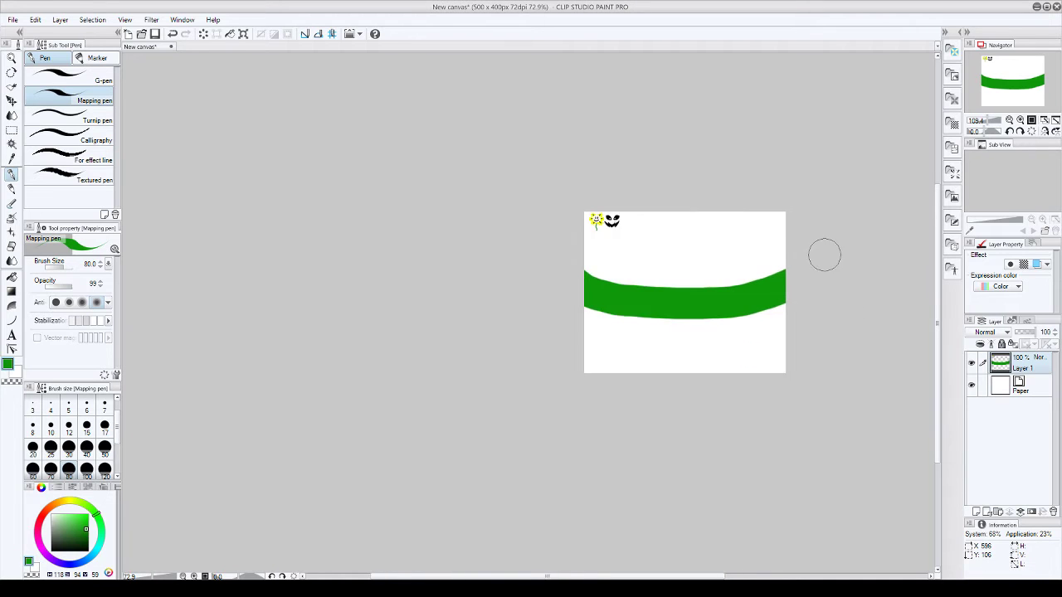
scroll(820, 270, "up", 3)
scroll(785, 319, "up", 2)
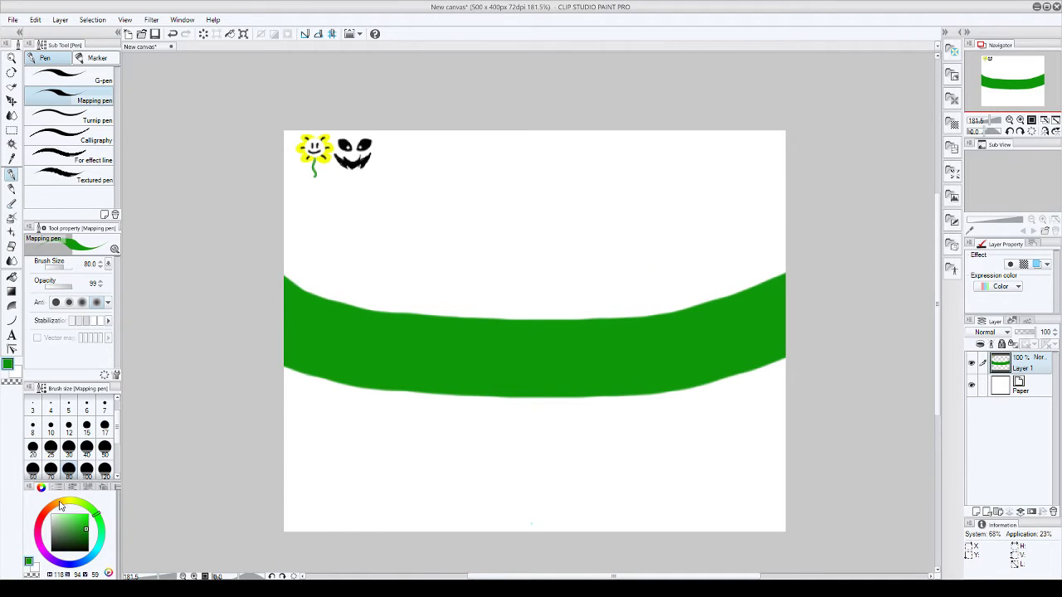
Step: Choose dark brown, zoom in on the band, and reduce the pen size to 30
mouse_move(81, 528)
left_mouse_down()
mouse_move(86, 538)
mouse_move(66, 541)
left_mouse_up()
key("ctrl+plus")
key("ctrl+plus")
key("bracketleft")
key("bracketleft")
key("bracketleft")
key("bracketleft")
key("bracketleft")
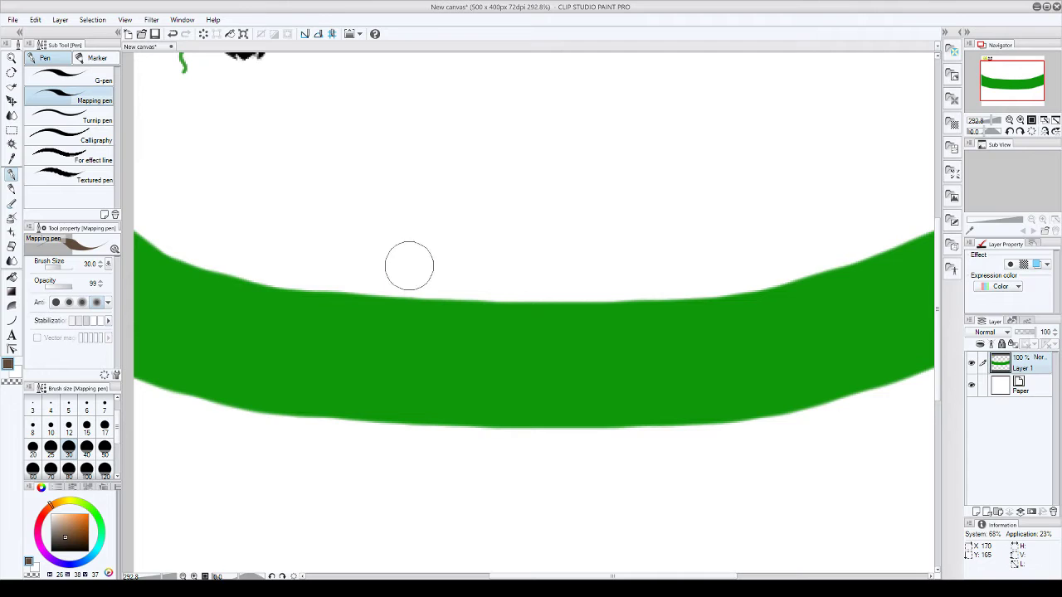
Step: Paint a trial brown box over the band, undo it, and switch to the Figure tool
mouse_move(409, 266)
left_mouse_down()
mouse_move(416, 394)
mouse_move(646, 385)
mouse_move(650, 240)
mouse_move(407, 235)
mouse_move(423, 390)
left_mouse_up()
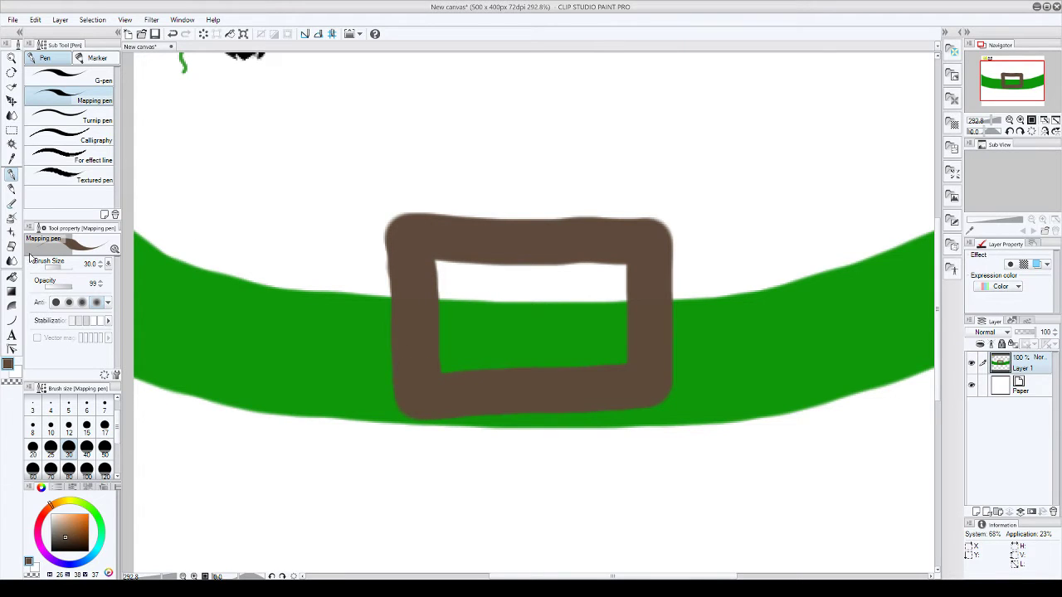
key("ctrl+z")
left_click(12, 320)
Step: Draw a rectangle outline over the band's middle on a new layer
left_click(83, 165)
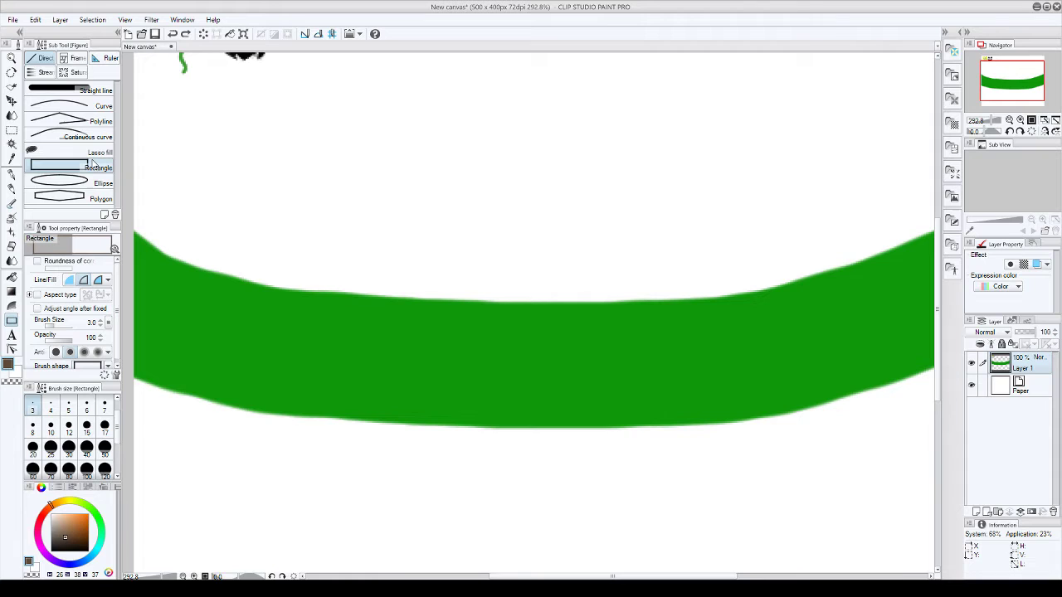
left_click_drag(326, 195, 637, 444)
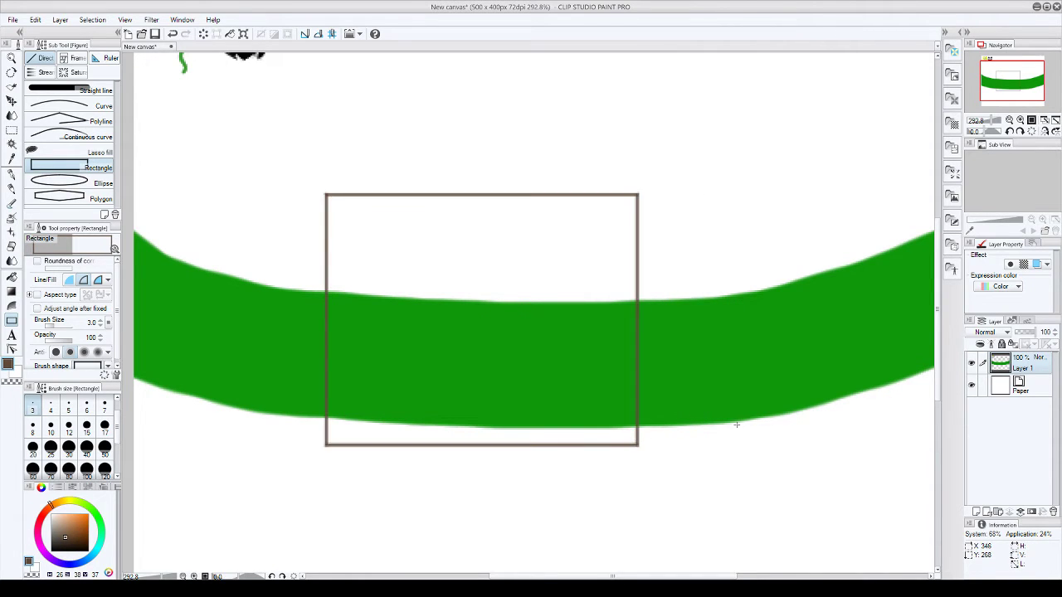
key("ctrl+z")
key("ctrl+shift+n")
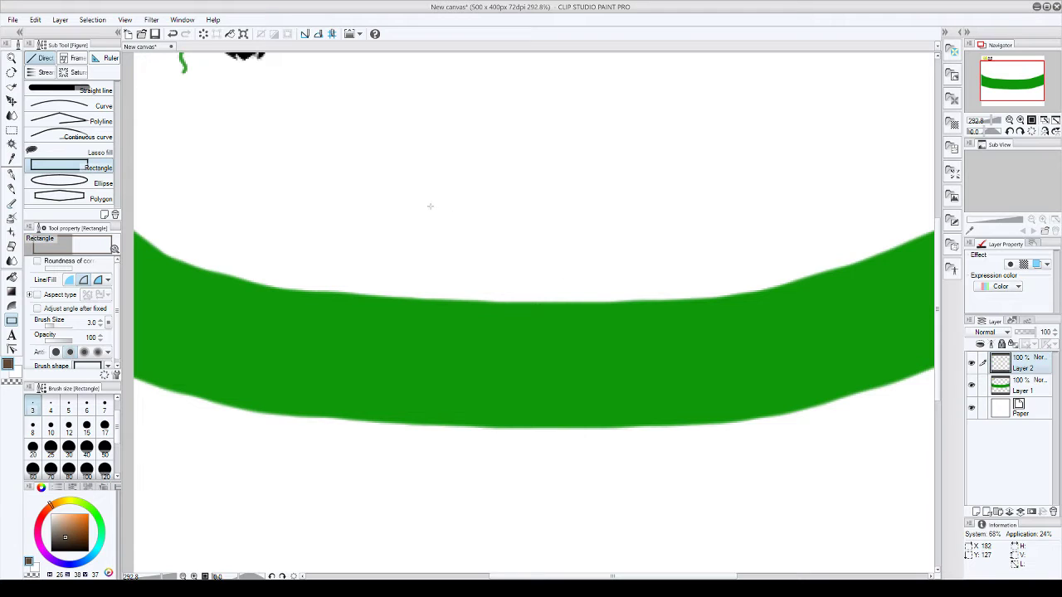
left_click_drag(406, 216, 772, 471)
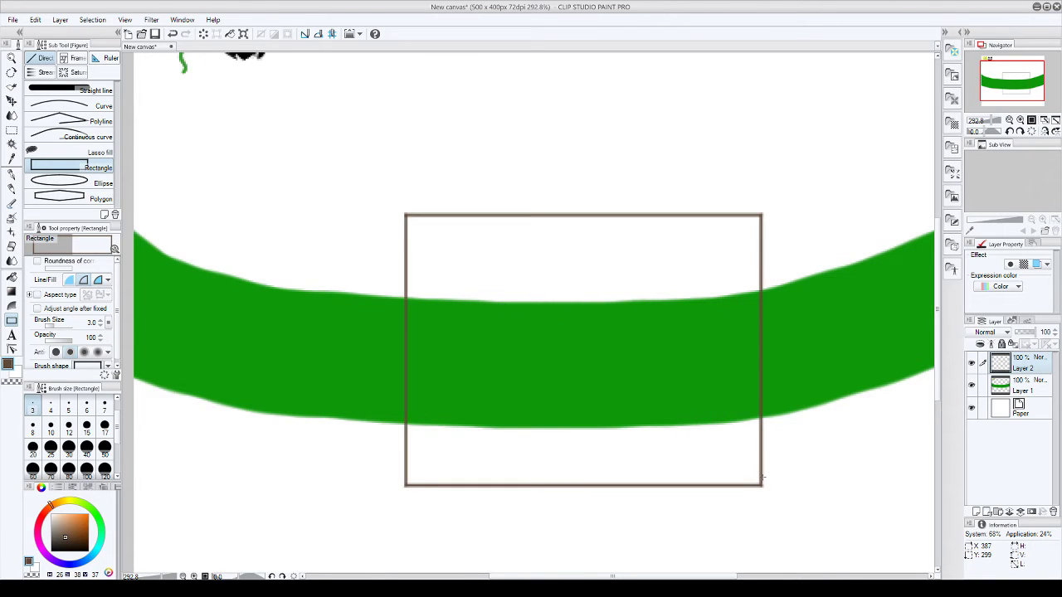
scroll(597, 340, "down", 3)
scroll(597, 340, "up", 2)
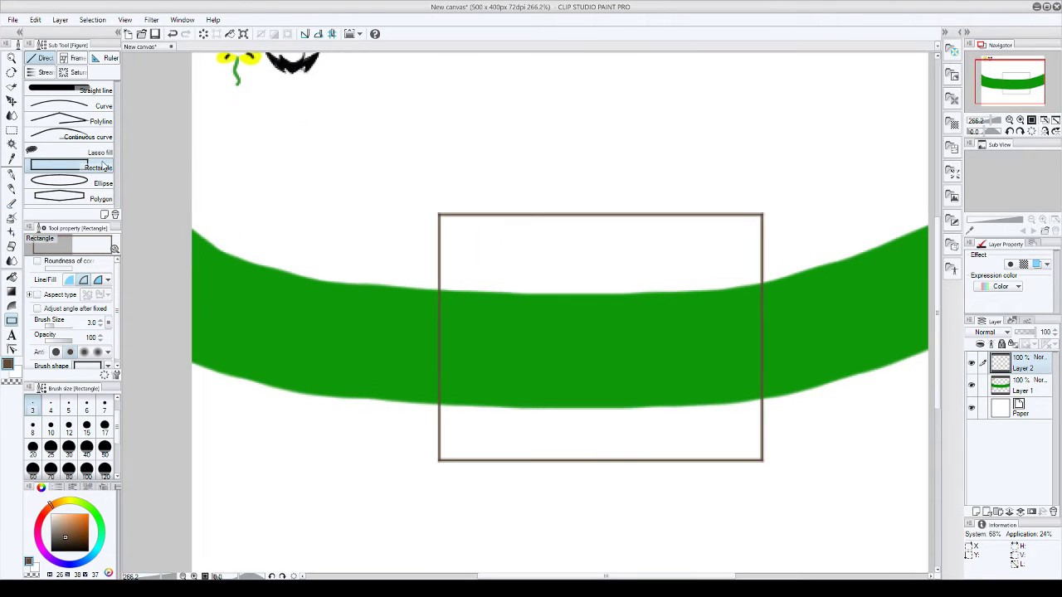
Step: Shift the rectangle up and to the left with Move layer
left_click(12, 99)
left_click_drag(696, 330, 670, 292)
scroll(695, 290, "down", 1)
scroll(695, 291, "down", 5)
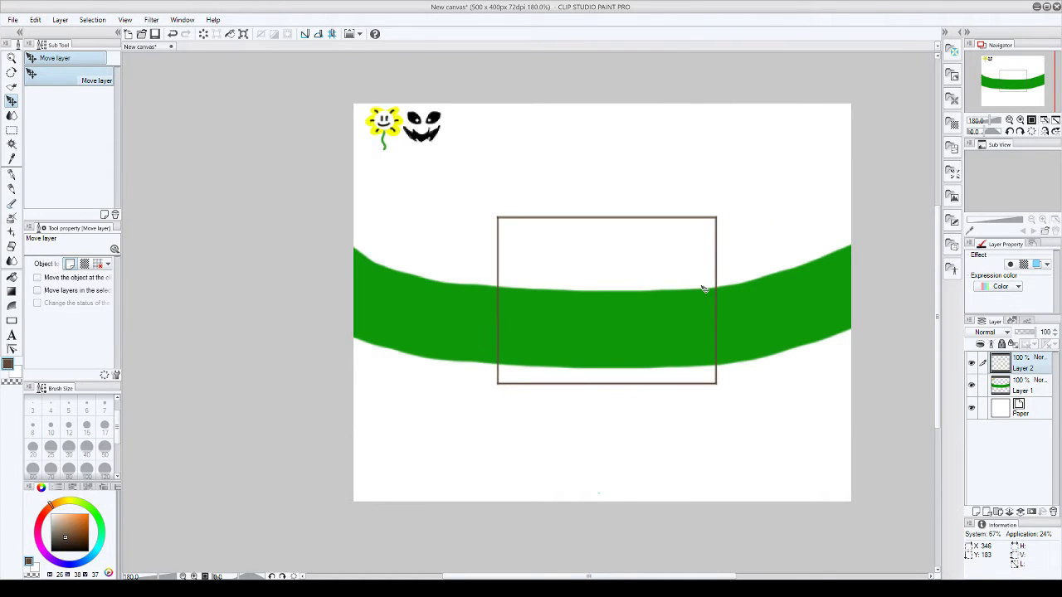
scroll(687, 281, "up", 5)
scroll(687, 281, "up", 2)
Step: Fill the rectangle's interior solid brown
left_click(11, 175)
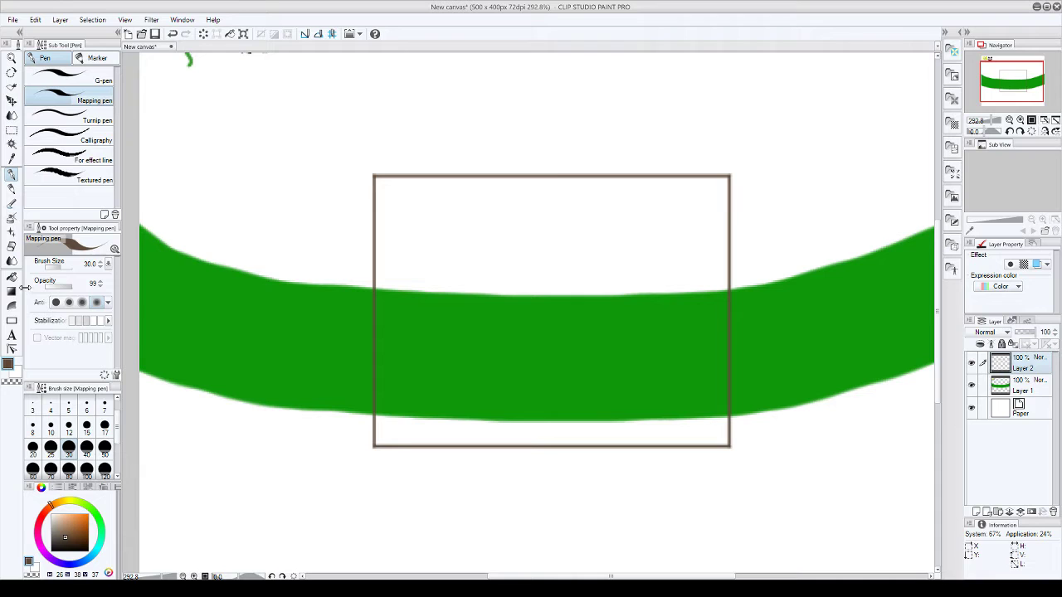
left_click(12, 277)
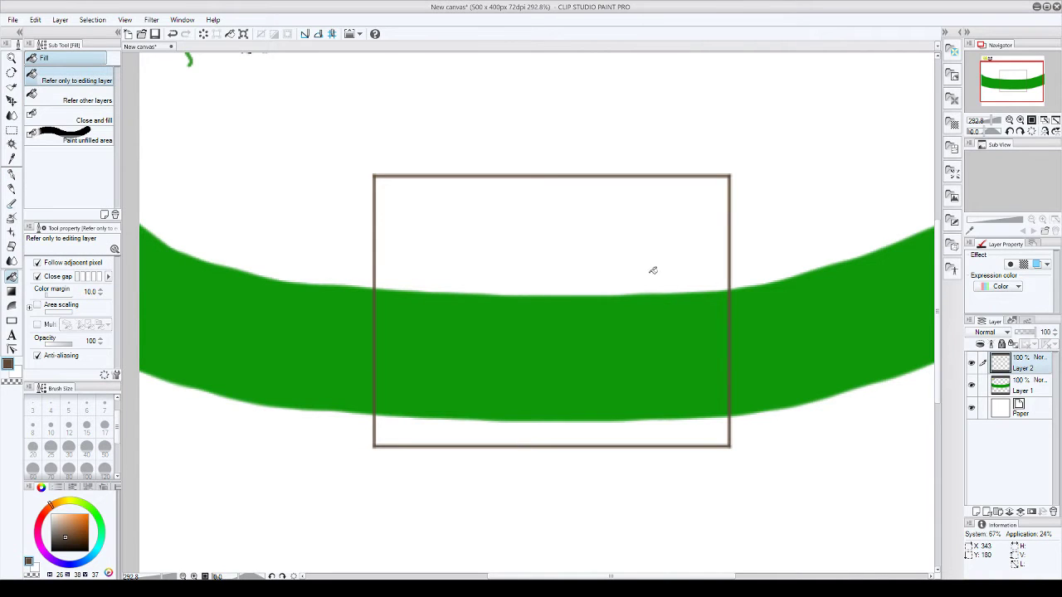
left_click(596, 254)
scroll(603, 221, "down", 2)
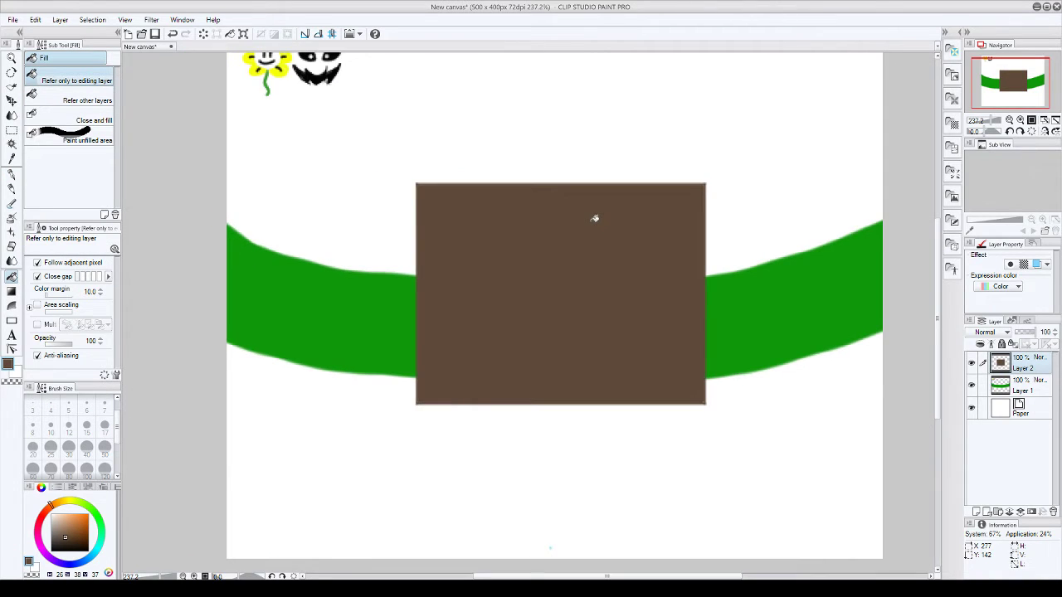
scroll(595, 218, "down", 1)
scroll(593, 224, "up", 3)
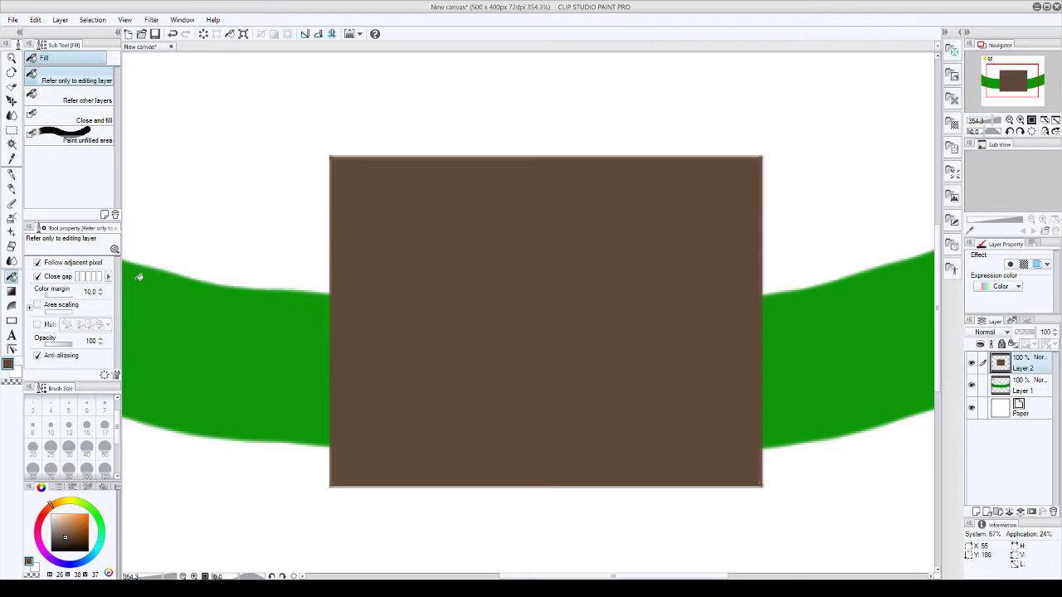
Step: Mark out an inner screen rectangle inside the brown square using a transparent colour
left_click(12, 320)
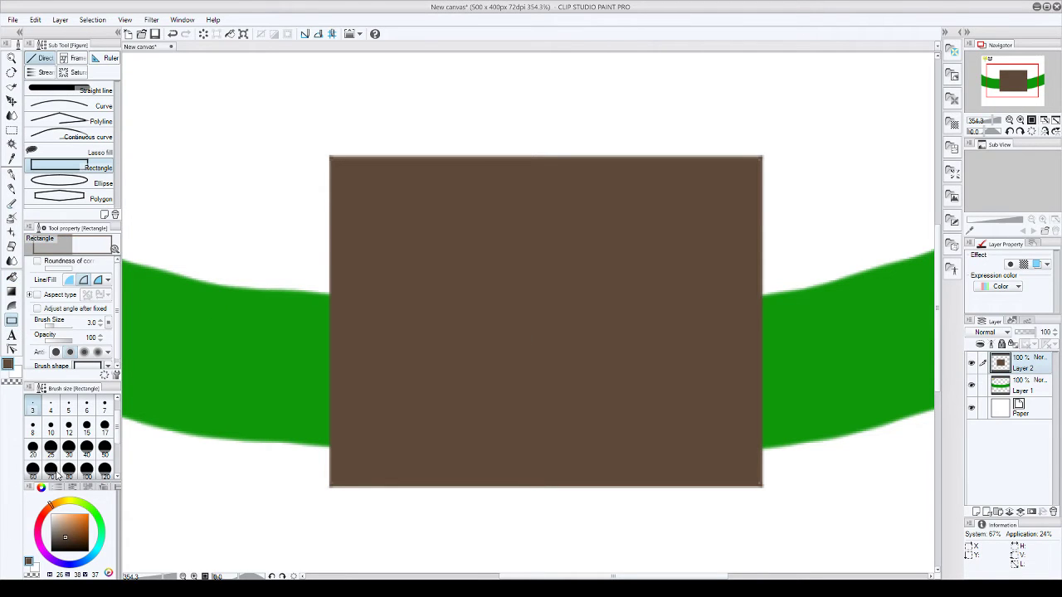
key("c")
scroll(421, 293, "down", 2)
scroll(292, 135, "up", 1)
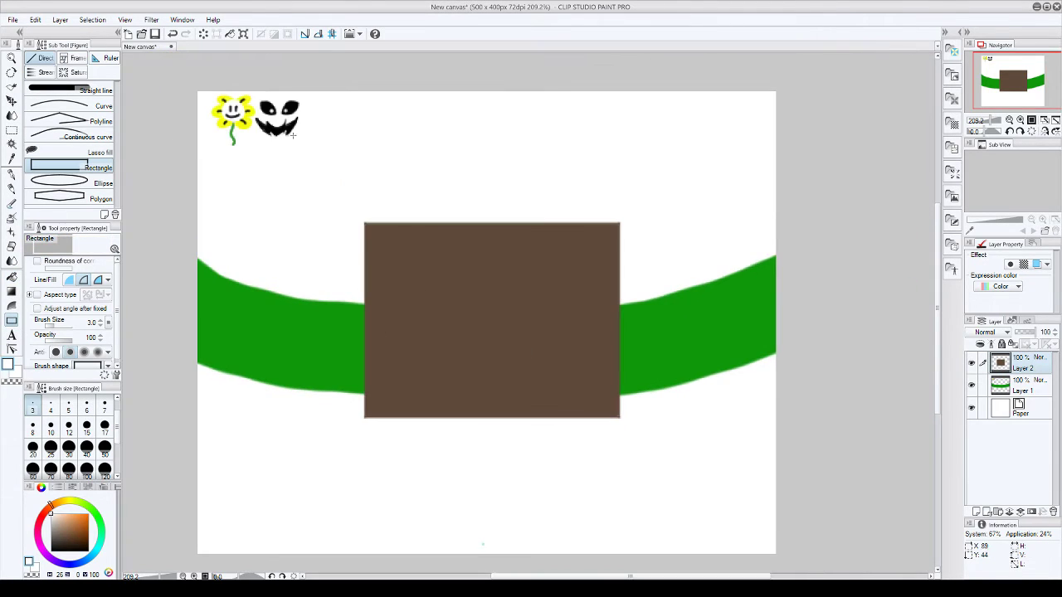
scroll(351, 230, "up", 1)
scroll(351, 229, "down", 1)
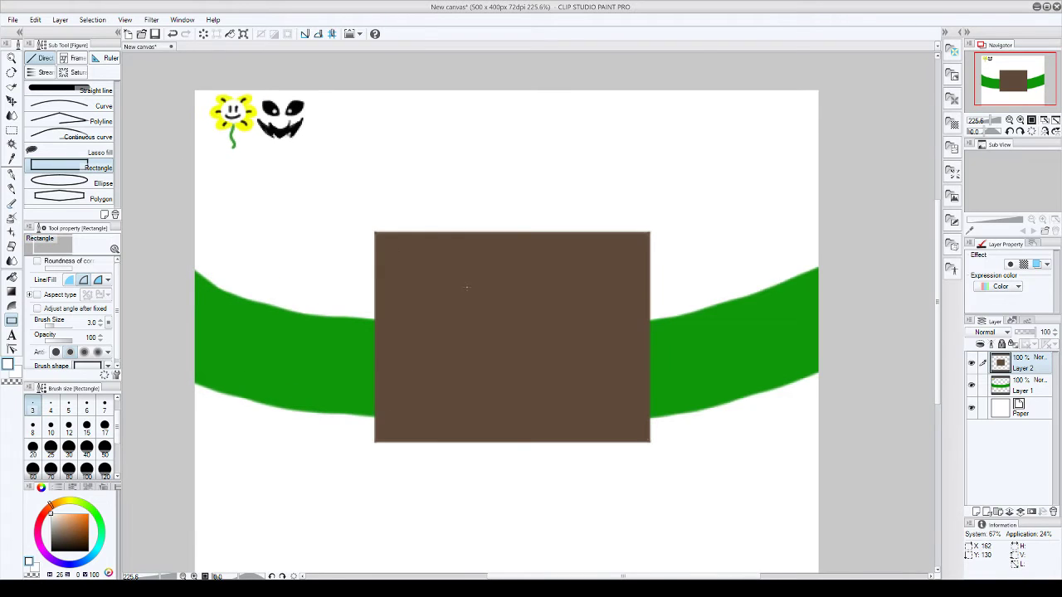
scroll(351, 230, "up", 3)
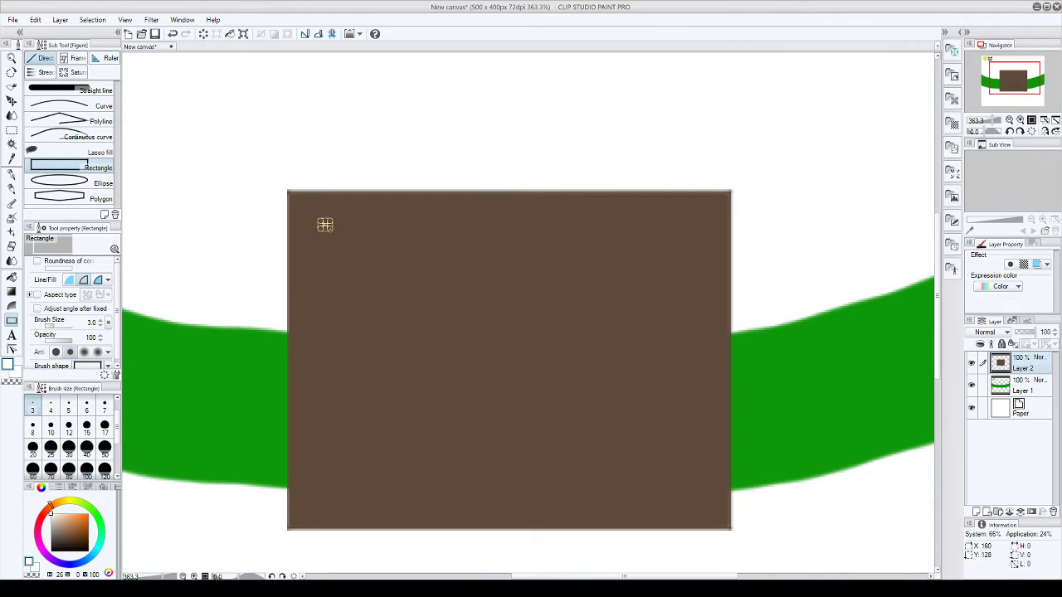
left_click_drag(321, 222, 693, 501)
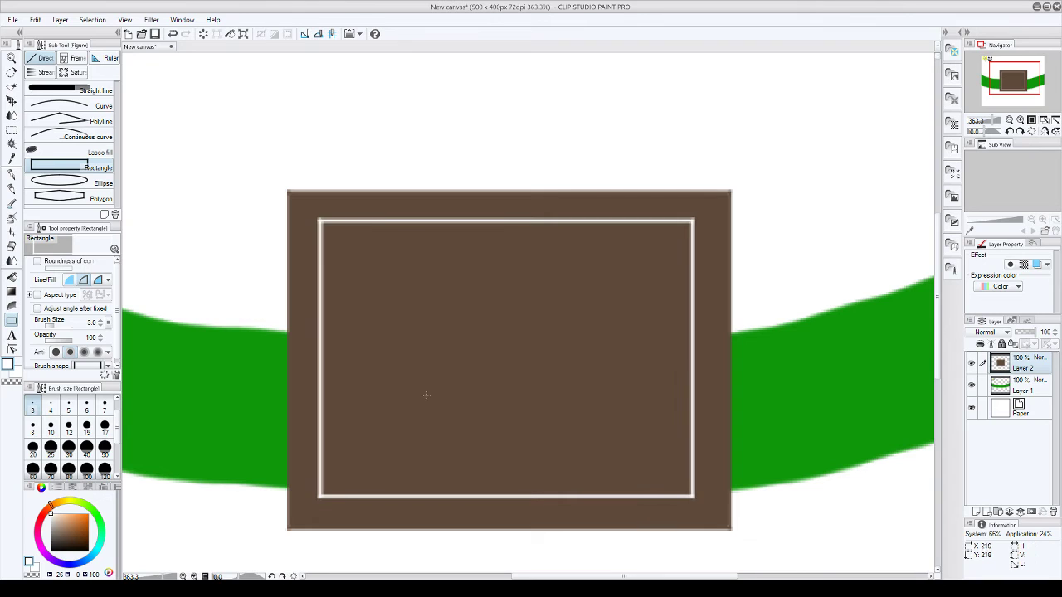
Step: Paint a white patch and fill the inner screen area white
left_click(12, 175)
mouse_move(383, 309)
left_mouse_down()
mouse_move(497, 356)
mouse_move(407, 376)
mouse_move(444, 337)
mouse_move(439, 365)
mouse_move(454, 369)
left_mouse_up()
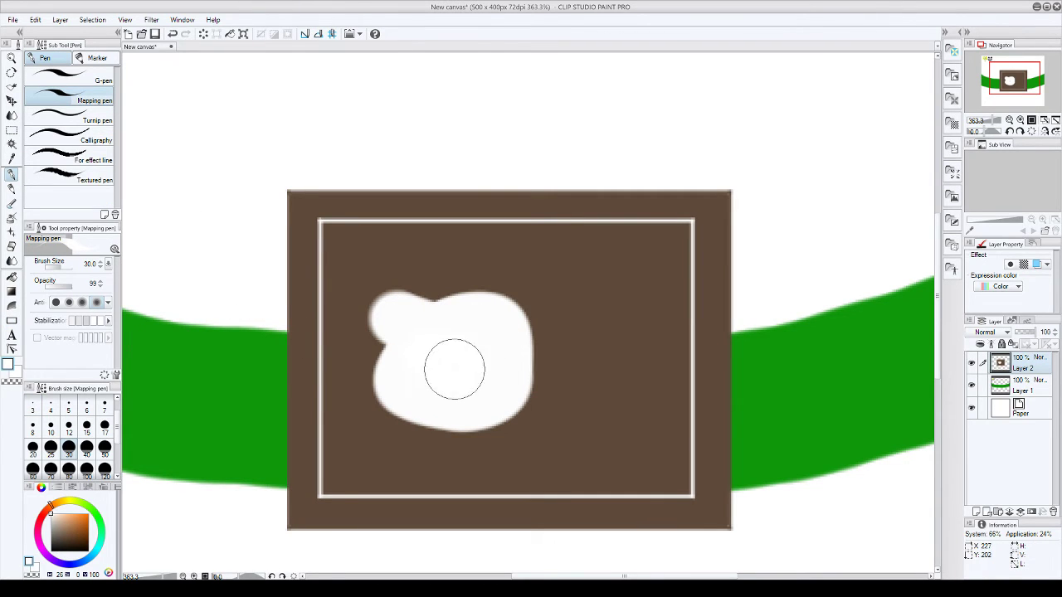
left_click(11, 276)
left_click(384, 260)
left_click(387, 258)
scroll(415, 248, "down", 1)
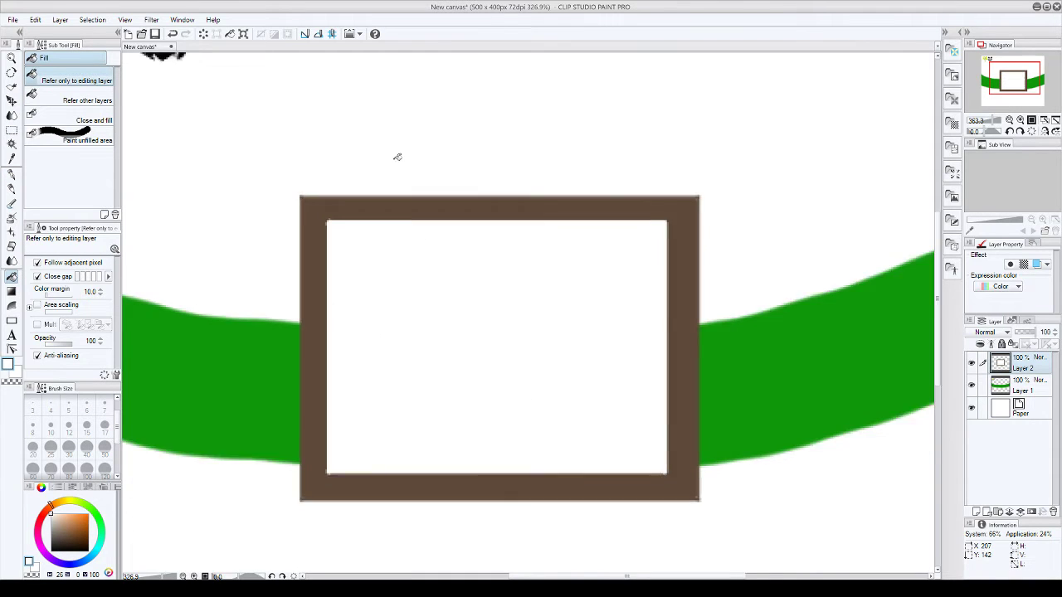
scroll(432, 74, "down", 4)
scroll(368, 114, "up", 3)
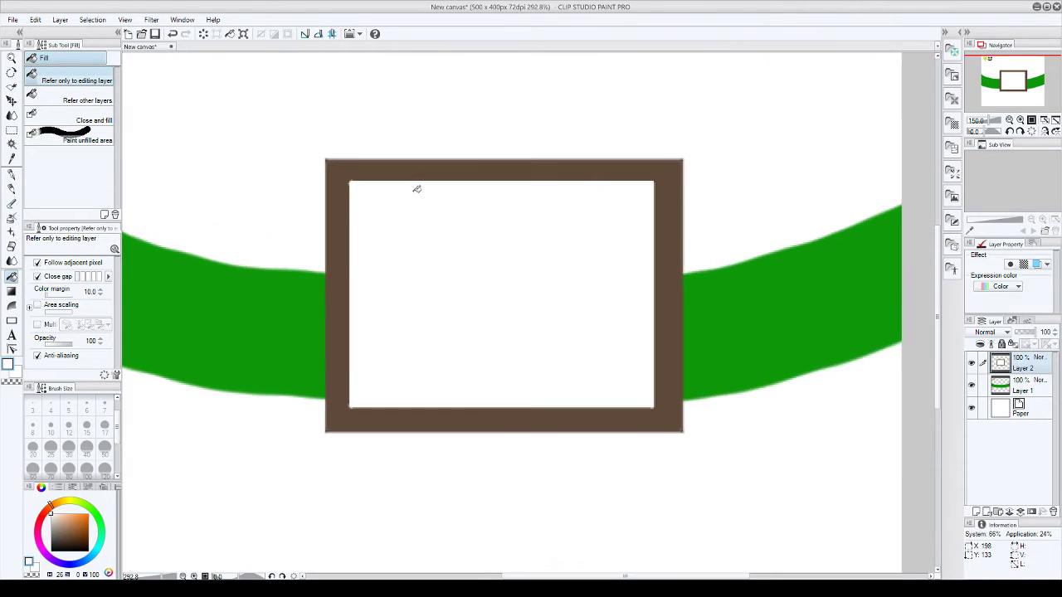
scroll(417, 189, "up", 2)
Step: Switch to the pen in black at size 3
left_click(12, 173)
left_click(8, 364)
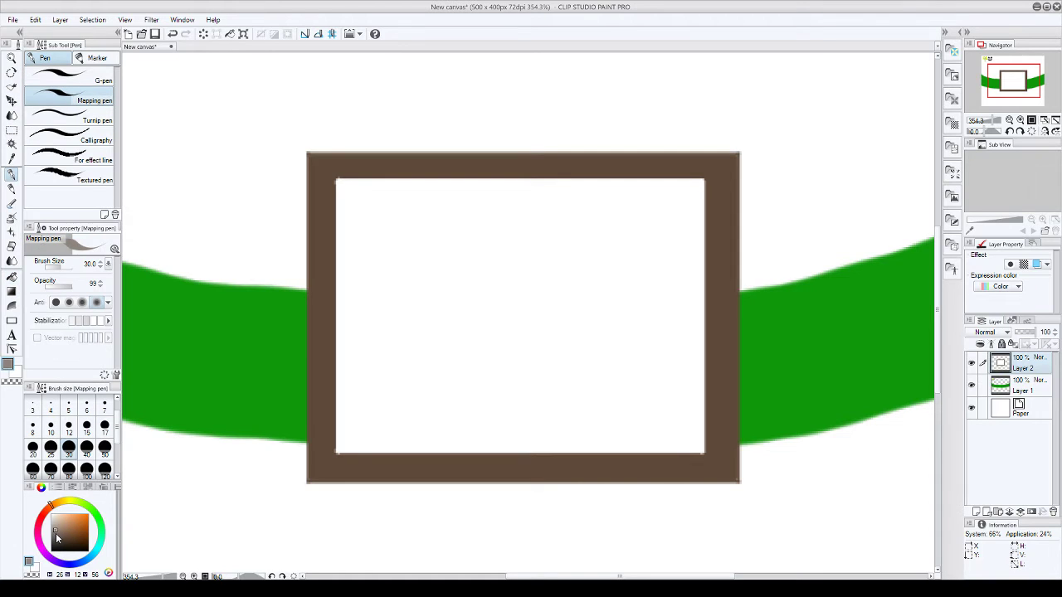
left_click(32, 406)
scroll(581, 300, "up", 2)
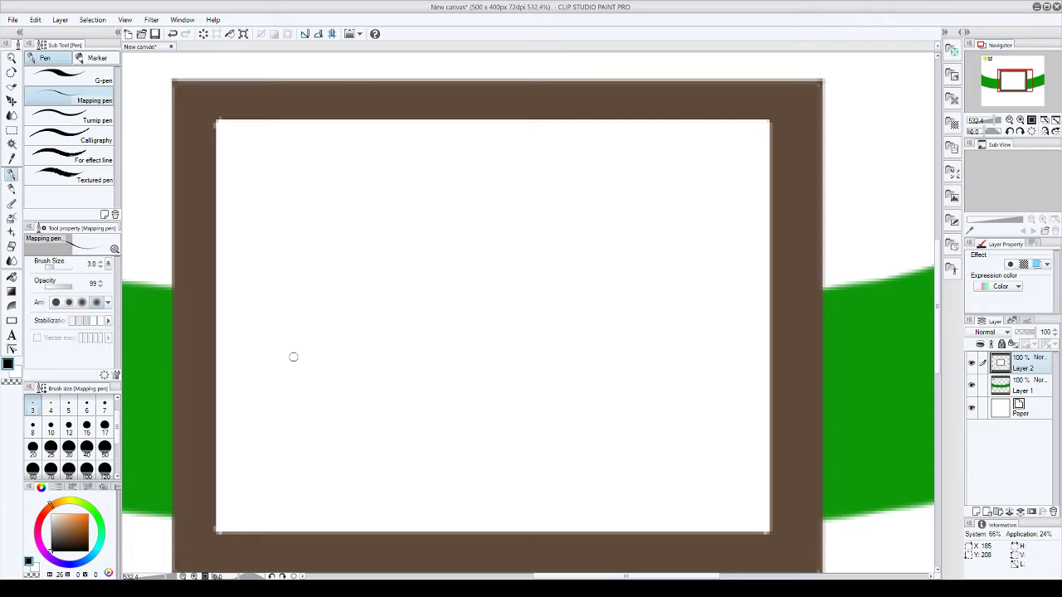
Step: Draw the wide grin's outline with both corners, top line and bottom
left_click_drag(269, 358, 315, 320)
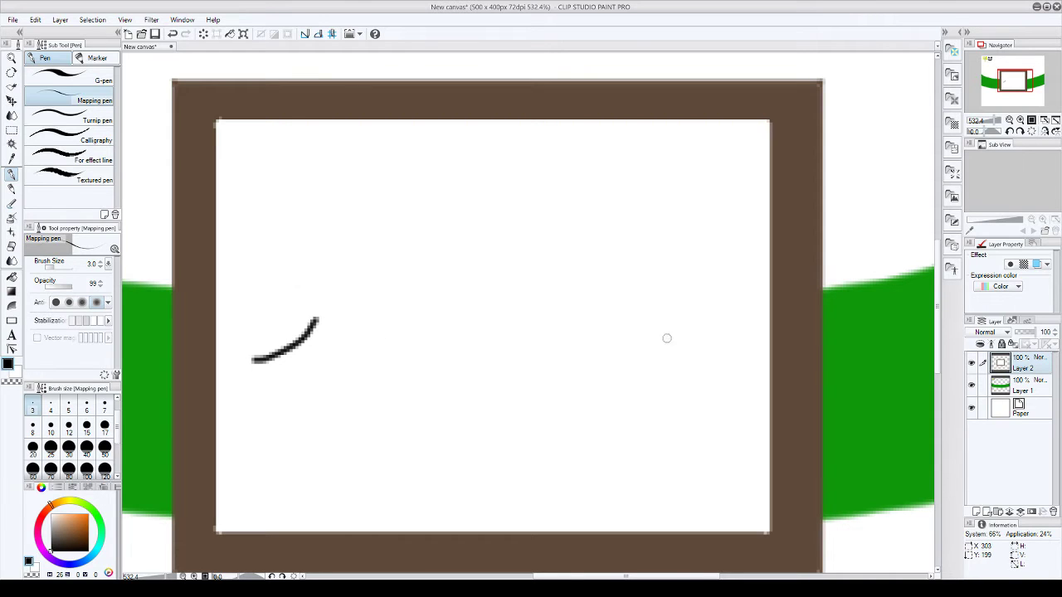
mouse_move(672, 319)
left_mouse_down()
mouse_move(708, 352)
mouse_move(729, 354)
mouse_move(691, 343)
mouse_move(527, 371)
mouse_move(302, 344)
mouse_move(284, 422)
left_mouse_up()
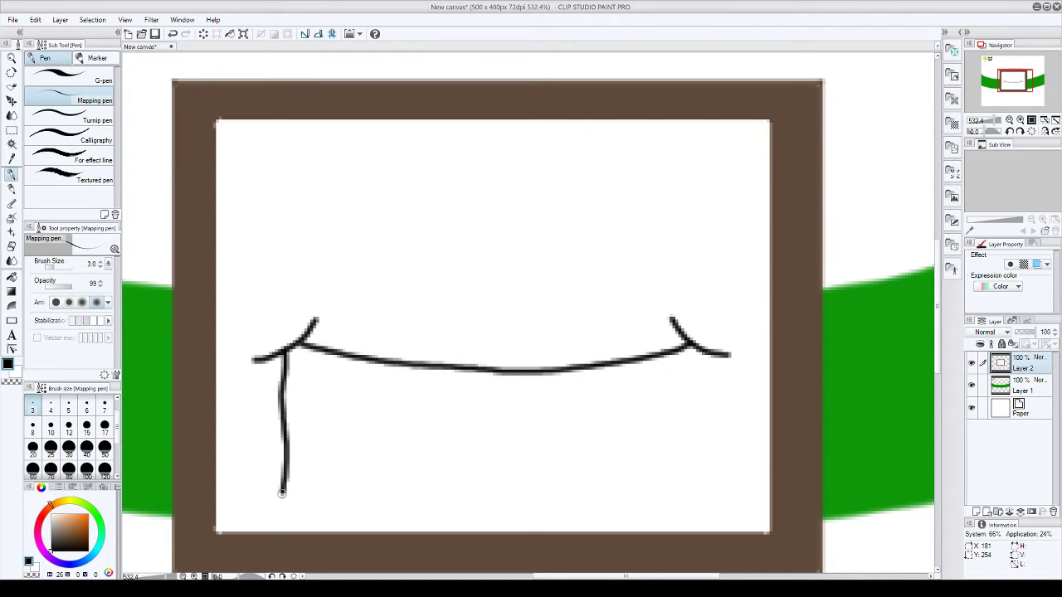
mouse_move(282, 492)
left_mouse_down()
mouse_move(464, 509)
mouse_move(669, 500)
mouse_move(686, 485)
mouse_move(690, 453)
mouse_move(679, 349)
left_mouse_up()
scroll(678, 351, "down", 1)
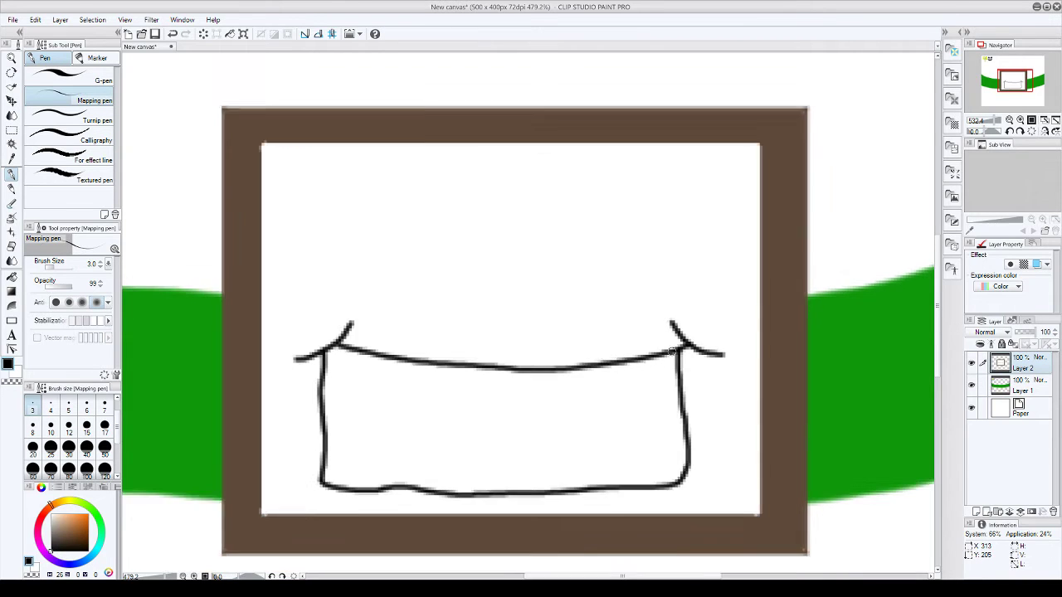
scroll(677, 352, "down", 1)
scroll(517, 428, "up", 3)
scroll(371, 305, "down", 1)
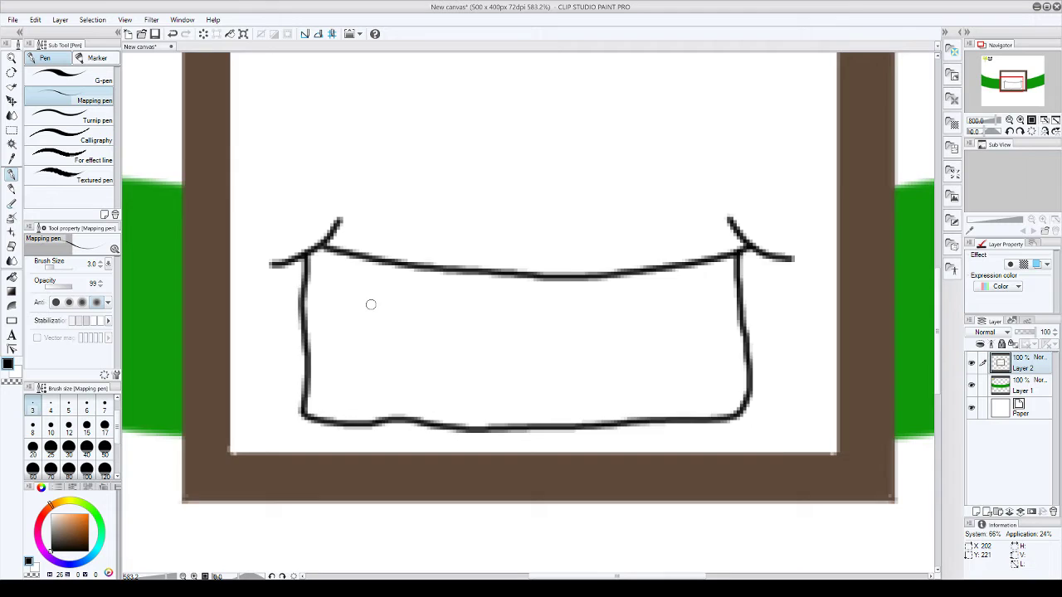
scroll(371, 304, "down", 2)
scroll(412, 325, "up", 3)
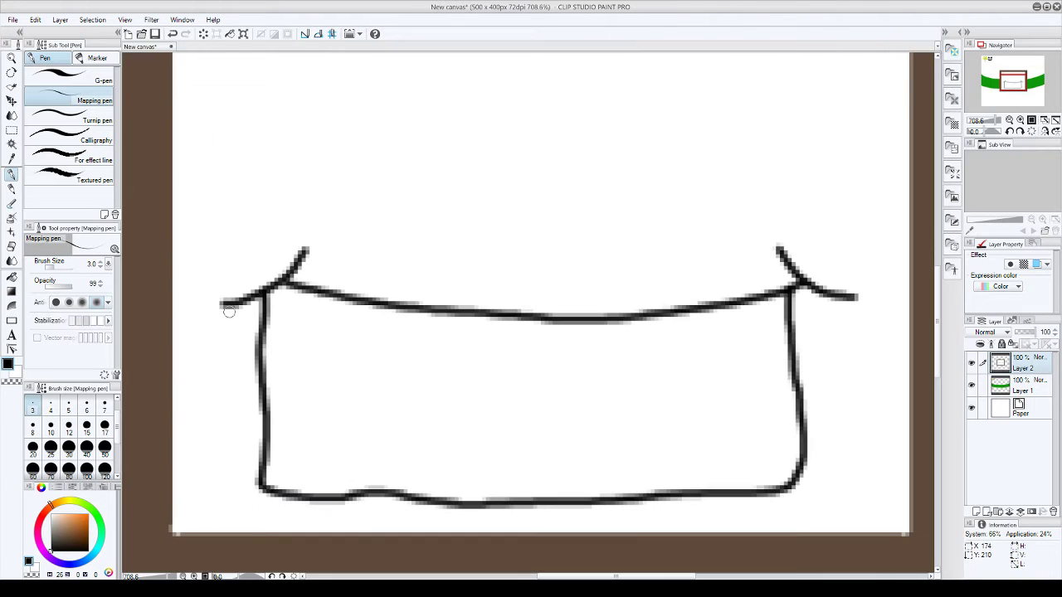
Step: Draw the upper and lower edges of the mouth opening and fill it black
mouse_move(274, 305)
left_mouse_down()
mouse_move(350, 353)
mouse_move(469, 377)
mouse_move(630, 370)
mouse_move(756, 330)
mouse_move(782, 300)
left_mouse_up()
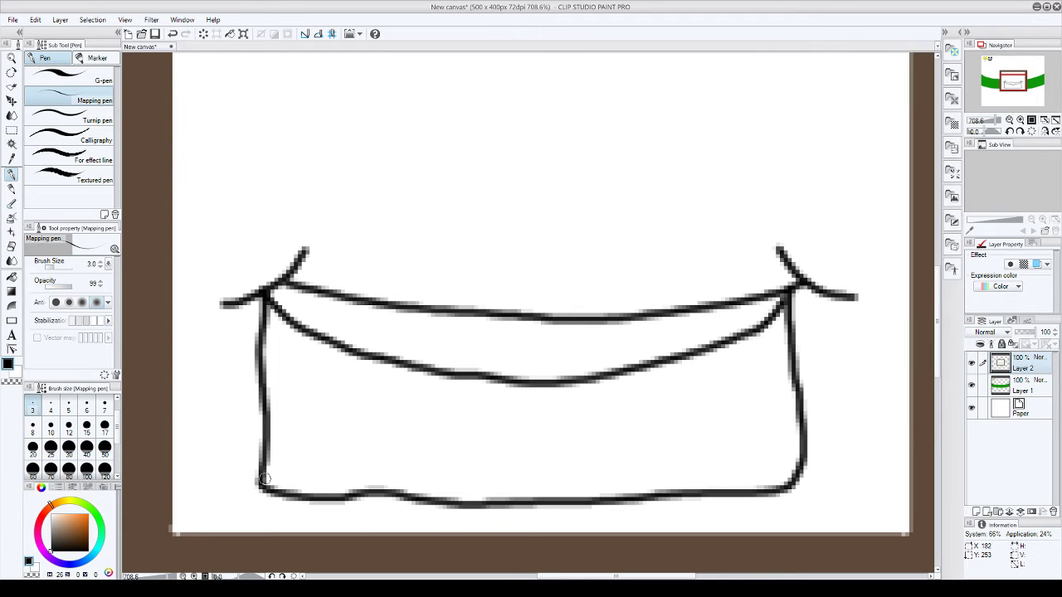
mouse_move(263, 480)
left_mouse_down()
mouse_move(390, 448)
mouse_move(598, 442)
mouse_move(768, 465)
mouse_move(794, 482)
left_mouse_up()
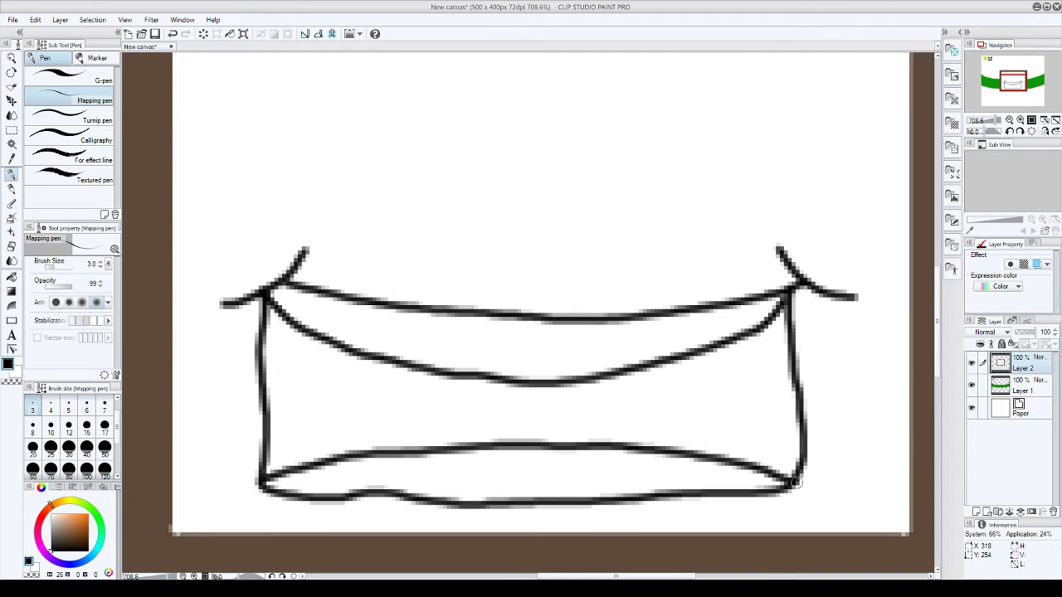
scroll(390, 406, "up", 2)
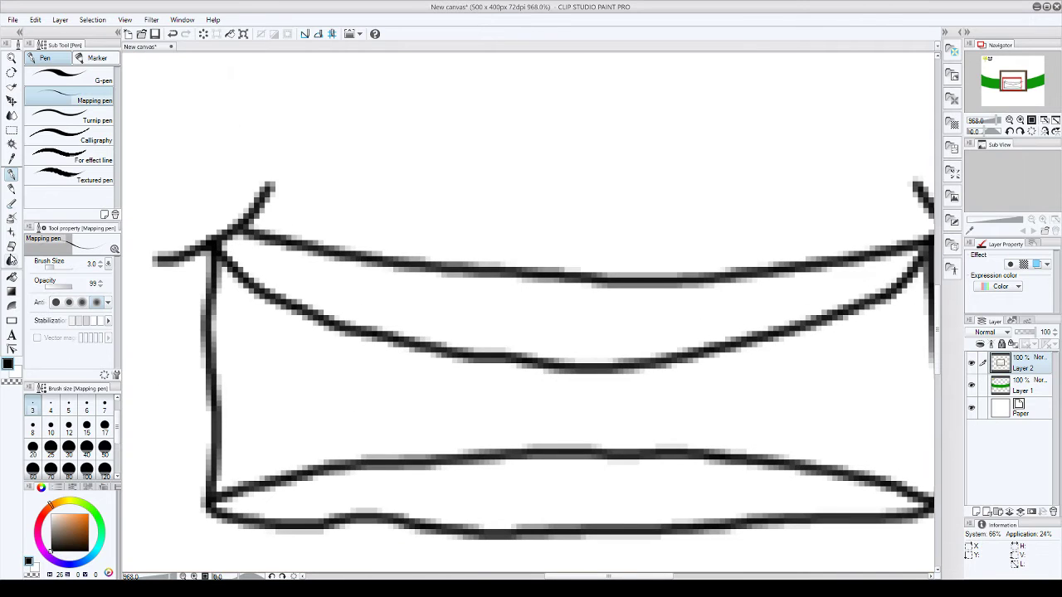
left_click(12, 278)
left_click(296, 384)
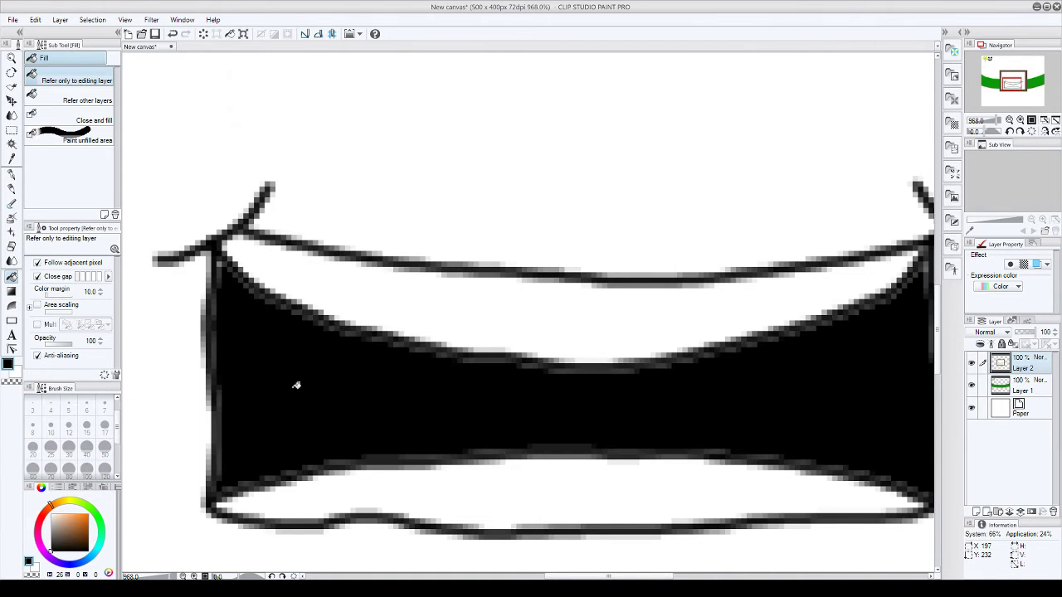
scroll(298, 382, "down", 2)
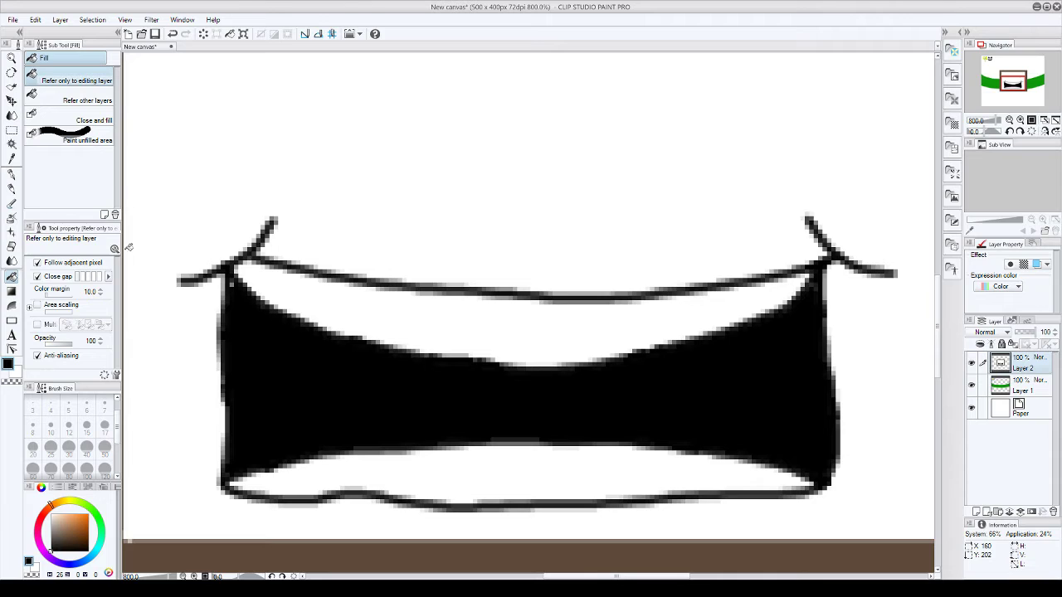
Step: Draw seven vertical divider lines across the upper lip to form upper teeth
left_click(12, 176)
left_click_drag(289, 312, 301, 278)
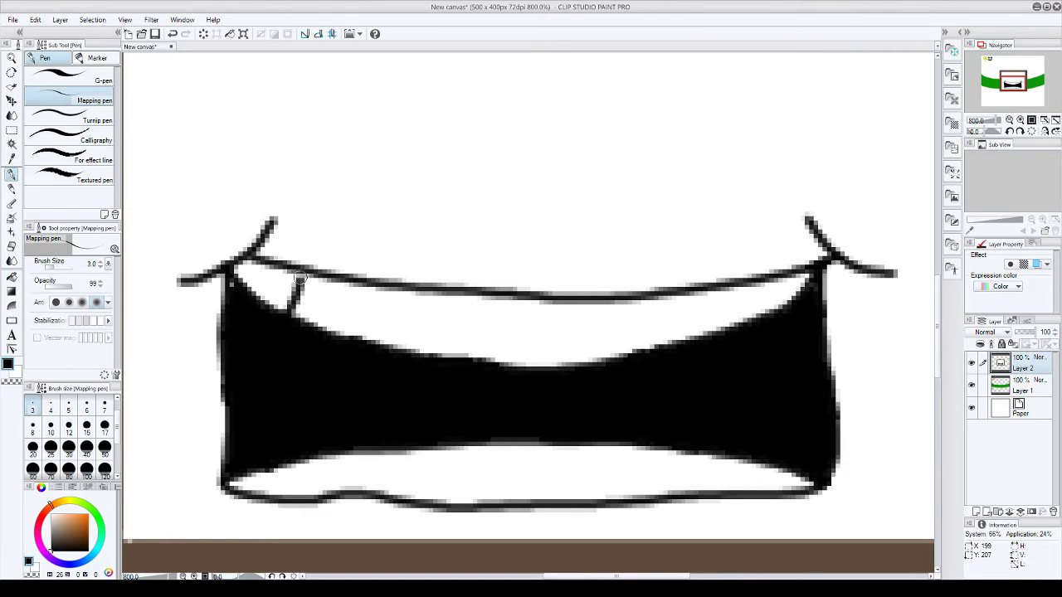
left_click_drag(359, 338, 370, 284)
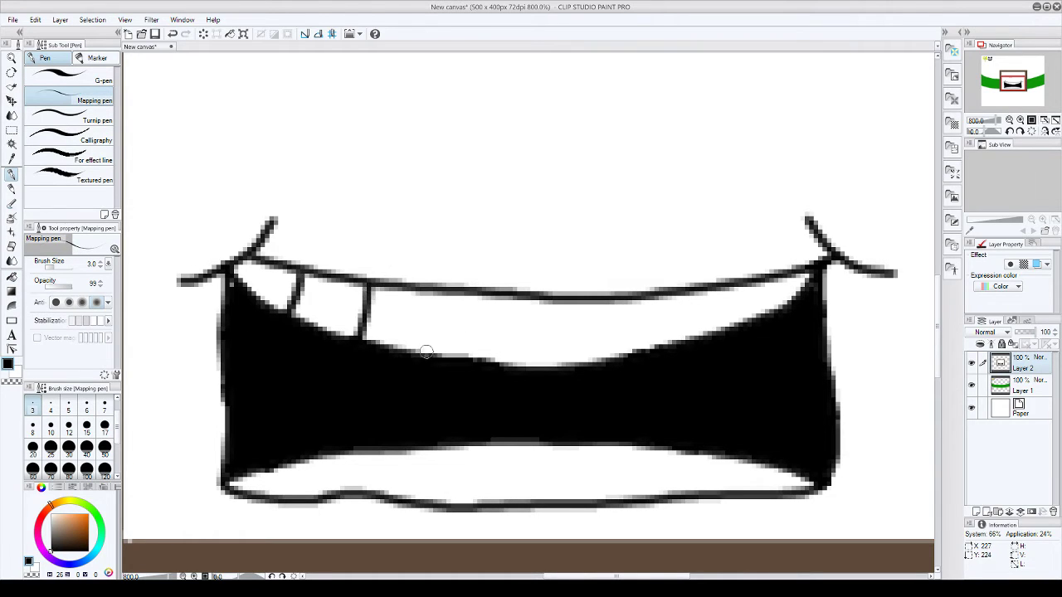
left_click_drag(426, 352, 432, 294)
left_click_drag(493, 357, 502, 307)
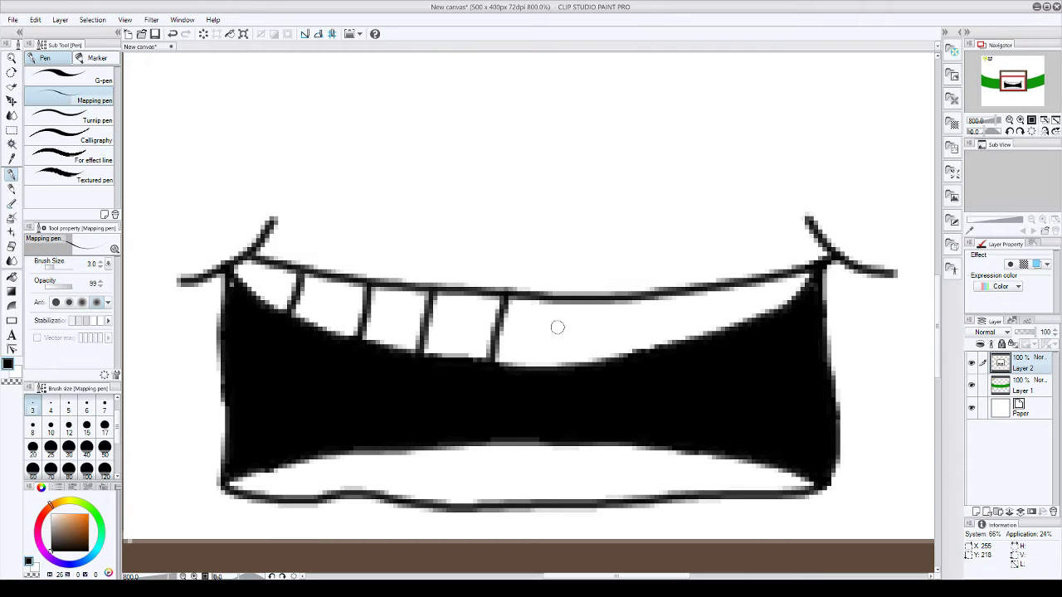
left_click_drag(573, 361, 573, 294)
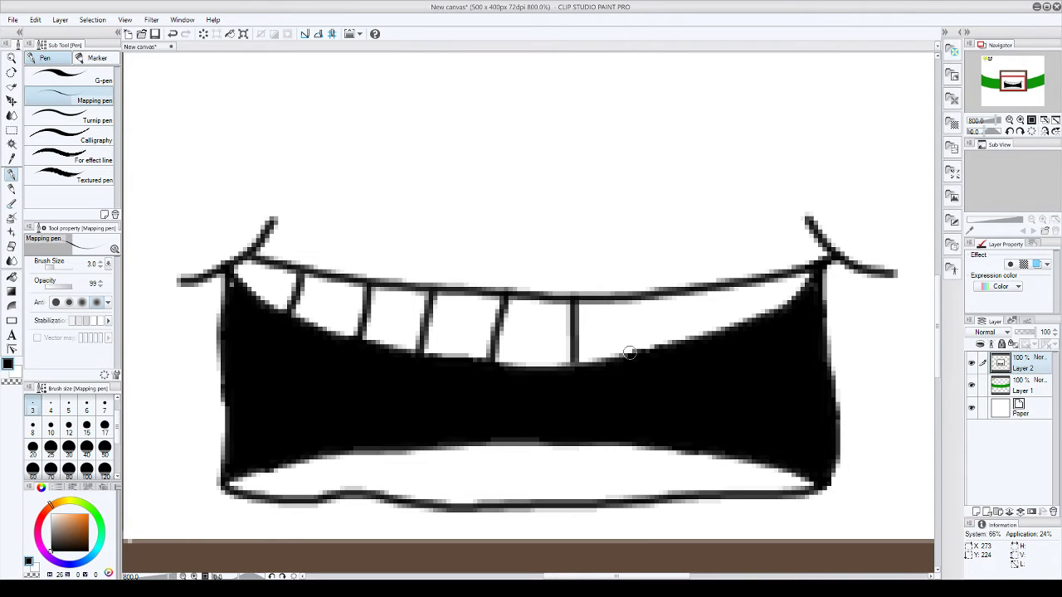
left_click_drag(629, 353, 625, 299)
mouse_move(702, 336)
left_mouse_down()
mouse_move(699, 287)
mouse_move(752, 285)
left_mouse_up()
Step: Draw six vertical divider lines across the lower lip to form lower teeth
left_click_drag(729, 445, 728, 491)
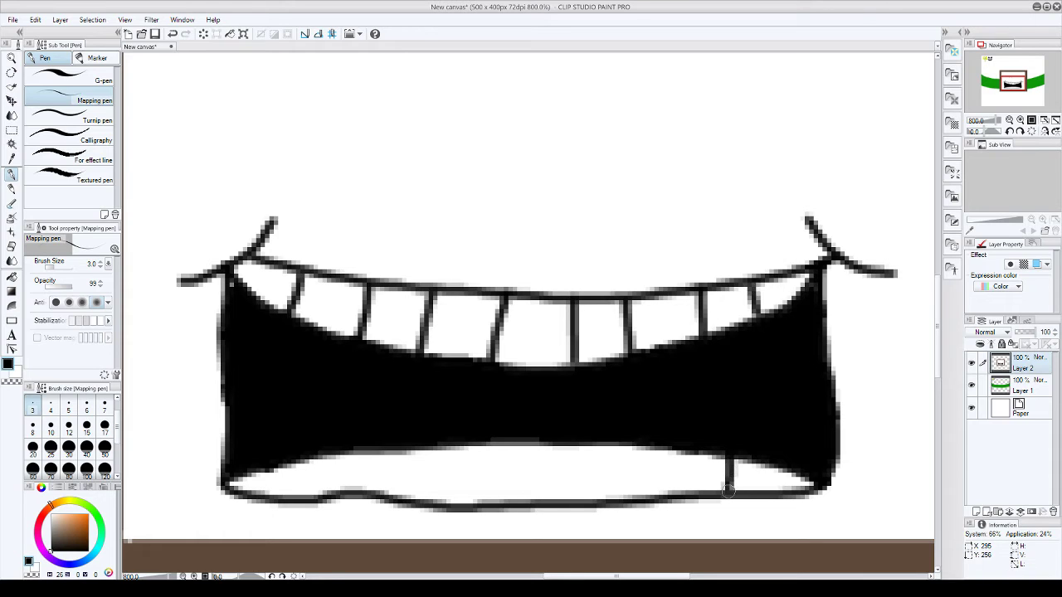
left_click_drag(649, 452, 649, 497)
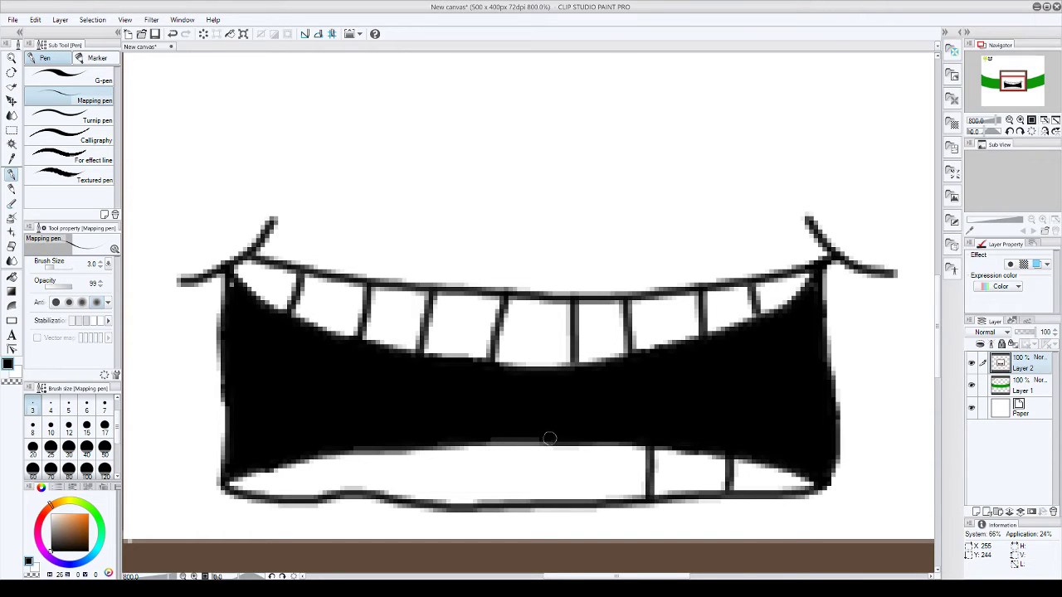
left_click_drag(549, 438, 559, 507)
left_click_drag(456, 445, 455, 501)
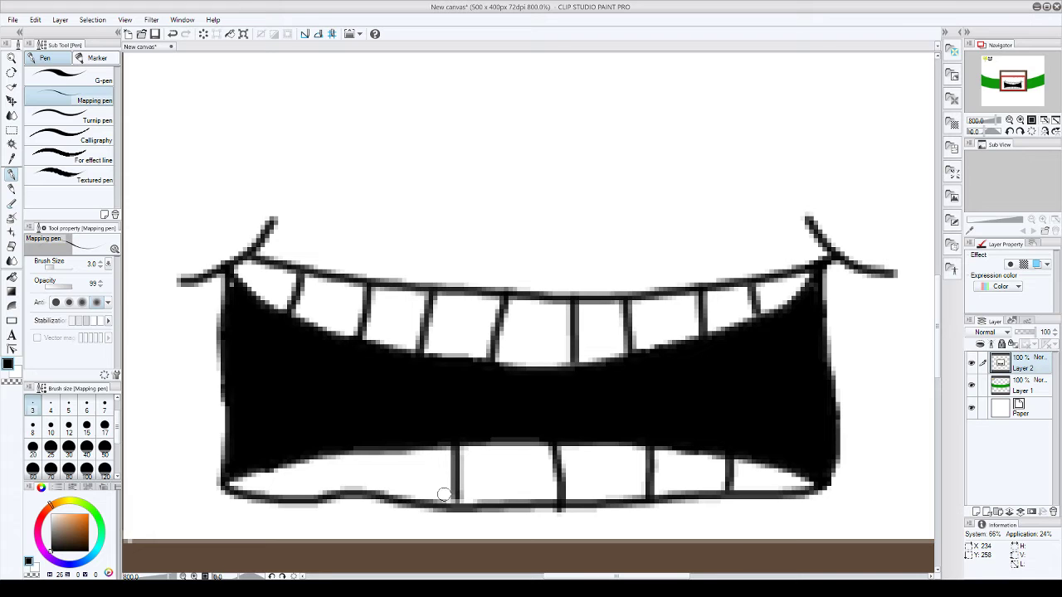
left_click_drag(355, 442, 363, 491)
left_click_drag(280, 458, 283, 499)
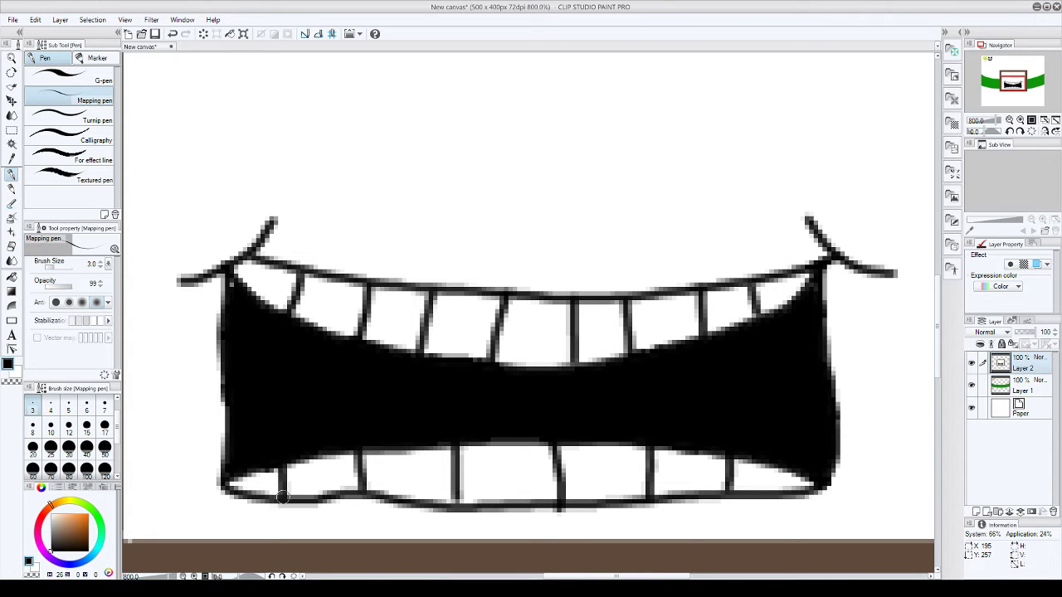
scroll(331, 407, "down", 5)
Step: Draw the left and right diamond eye outlines above the grin
scroll(349, 403, "down", 2)
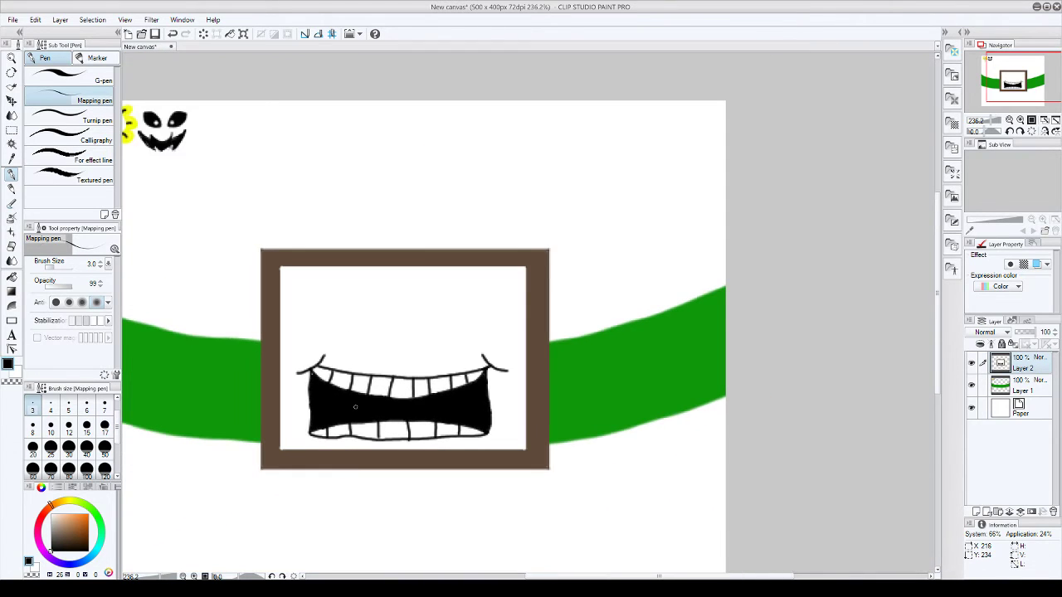
scroll(365, 357, "up", 4)
scroll(388, 313, "up", 4)
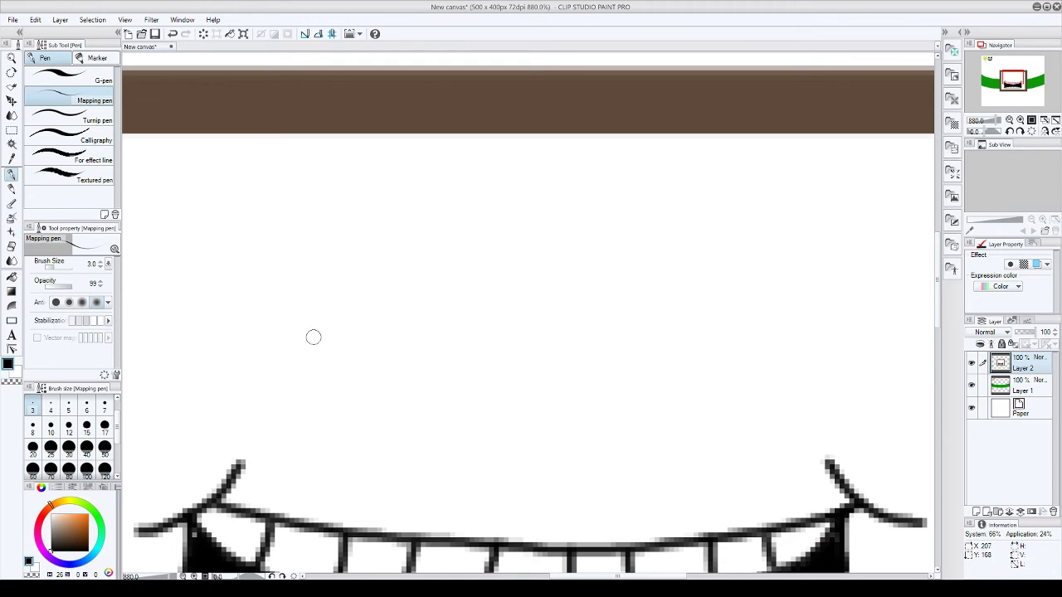
mouse_move(302, 349)
left_mouse_down()
mouse_move(364, 238)
mouse_move(428, 344)
mouse_move(364, 430)
mouse_move(297, 352)
left_mouse_up()
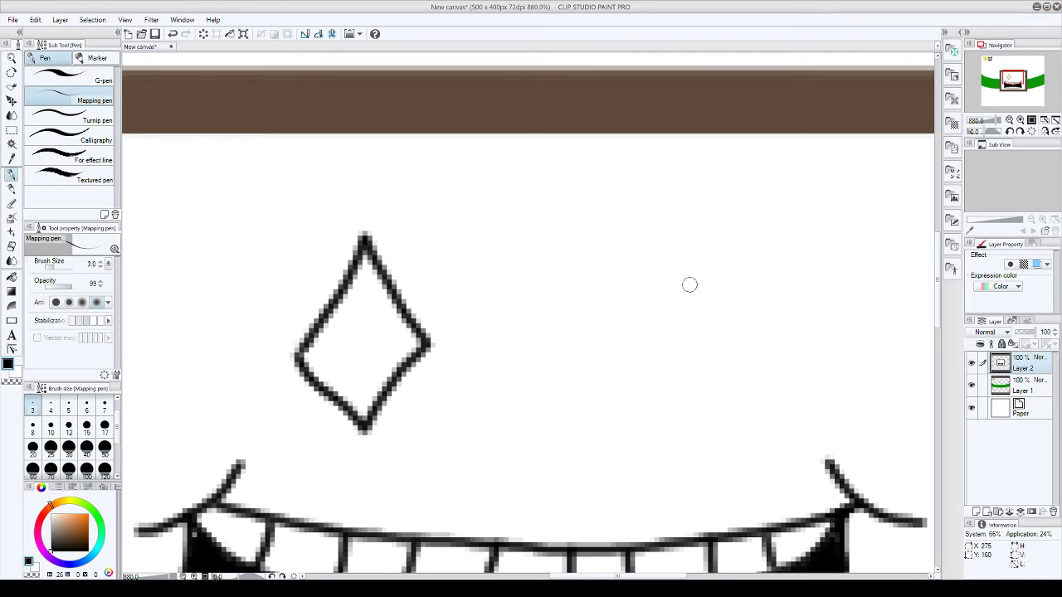
mouse_move(631, 229)
left_mouse_down()
mouse_move(573, 333)
mouse_move(635, 430)
mouse_move(697, 326)
mouse_move(632, 224)
left_mouse_up()
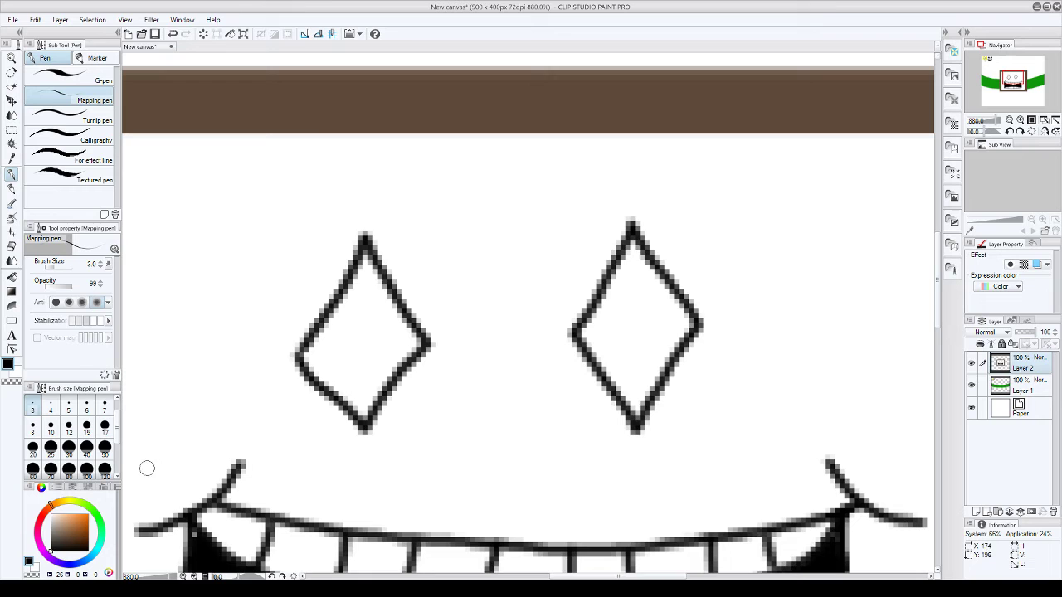
Step: Pick a strong red as the drawing colour
left_click_drag(48, 516, 99, 509)
left_click(73, 525)
scroll(369, 336, "up", 2)
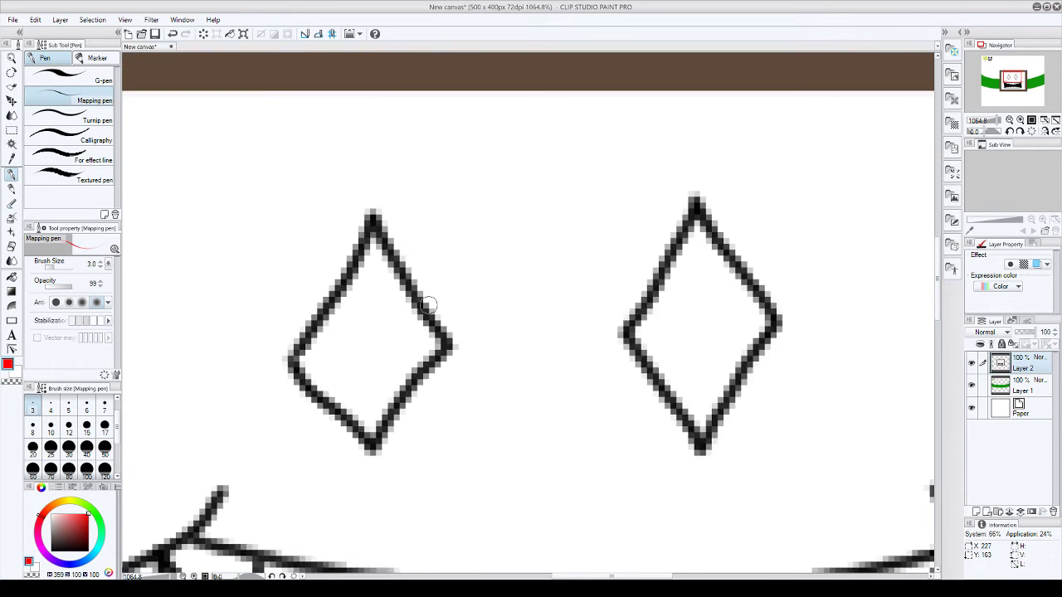
Step: Fill the left and right diamond eyes with red
left_click(11, 277)
left_click(364, 355)
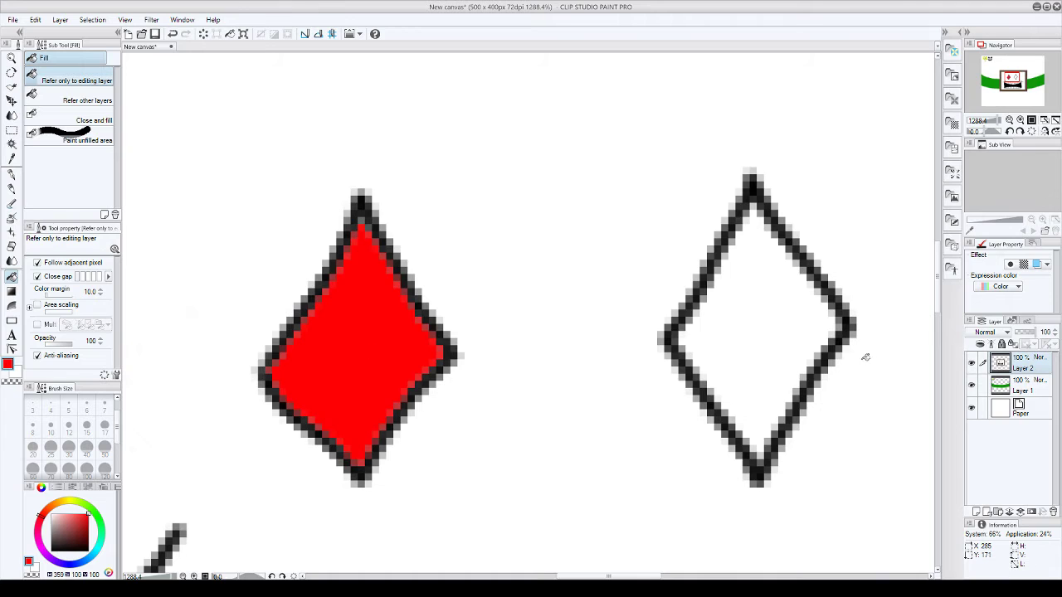
left_click(766, 314)
Step: Draw round green pupils in both diamonds and dot the left one black
left_click(12, 176)
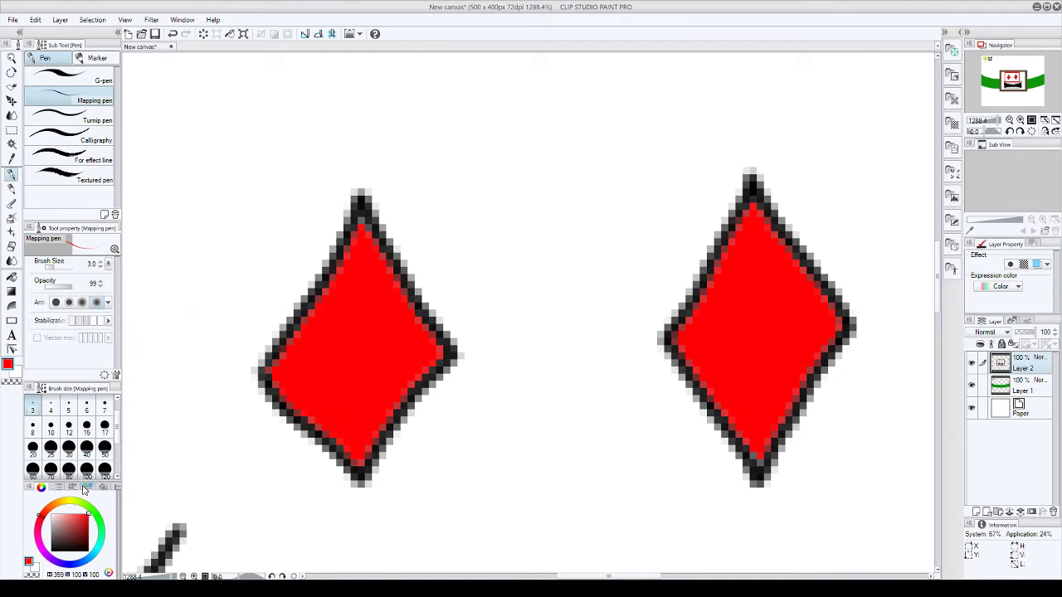
left_click(99, 518)
mouse_move(364, 345)
left_mouse_down()
mouse_move(358, 339)
mouse_move(362, 359)
mouse_move(351, 348)
left_mouse_up()
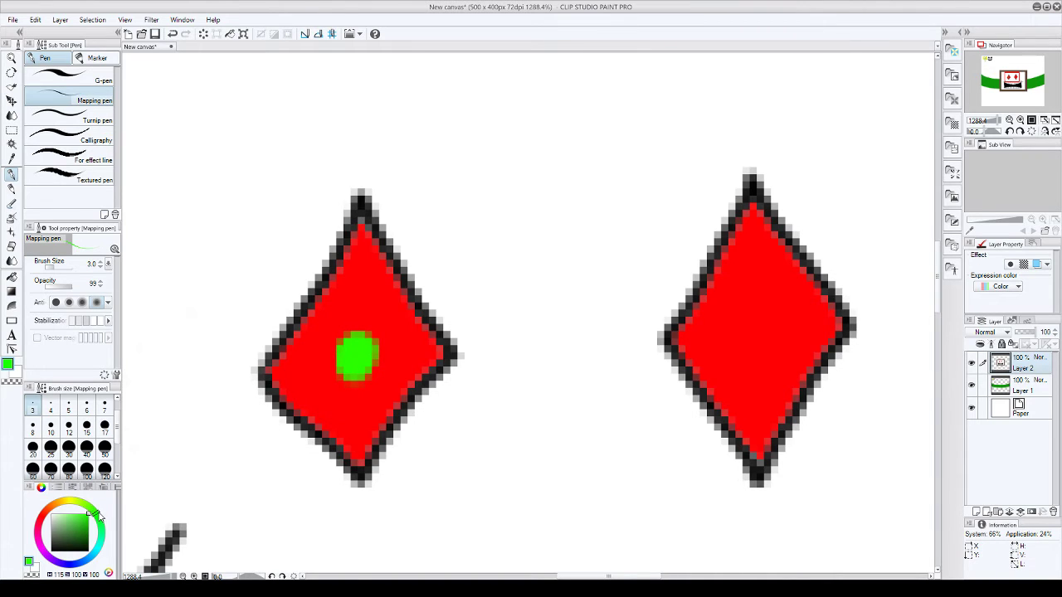
key("ctrl+z")
key("ctrl+z")
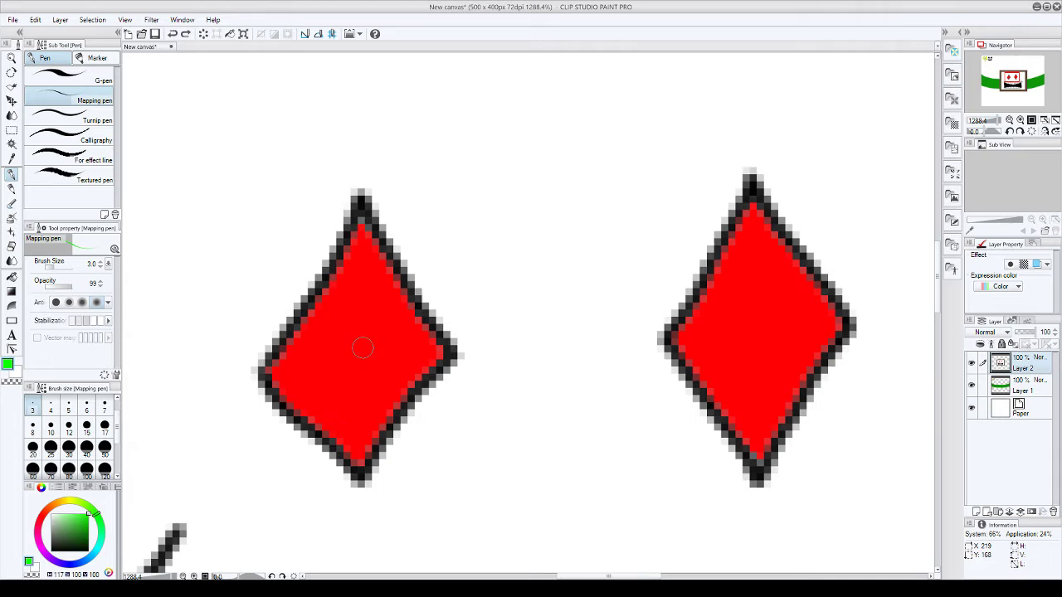
left_click_drag(363, 344, 353, 355)
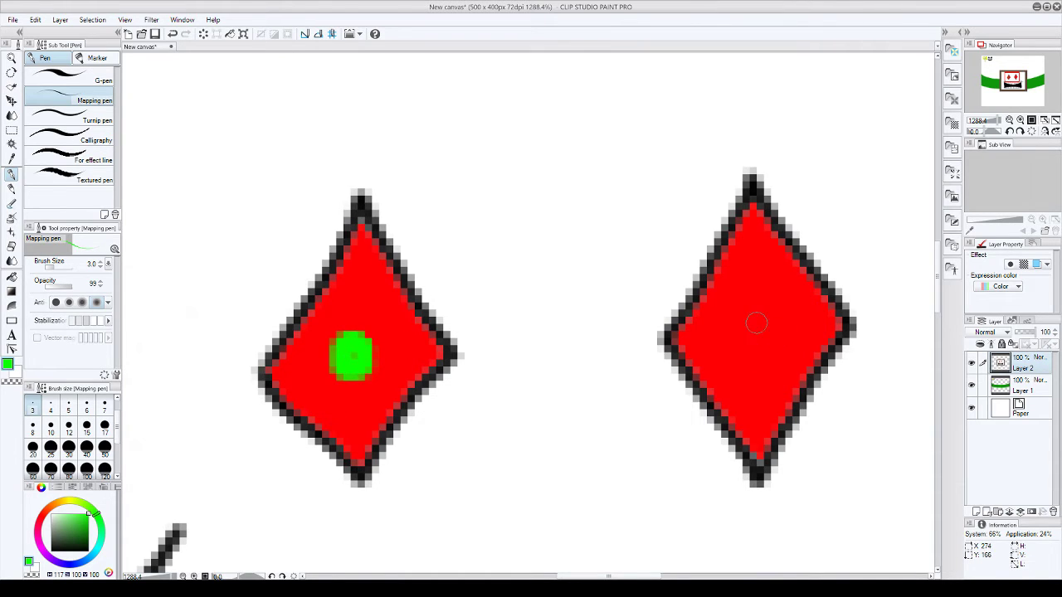
left_click_drag(762, 323, 763, 353)
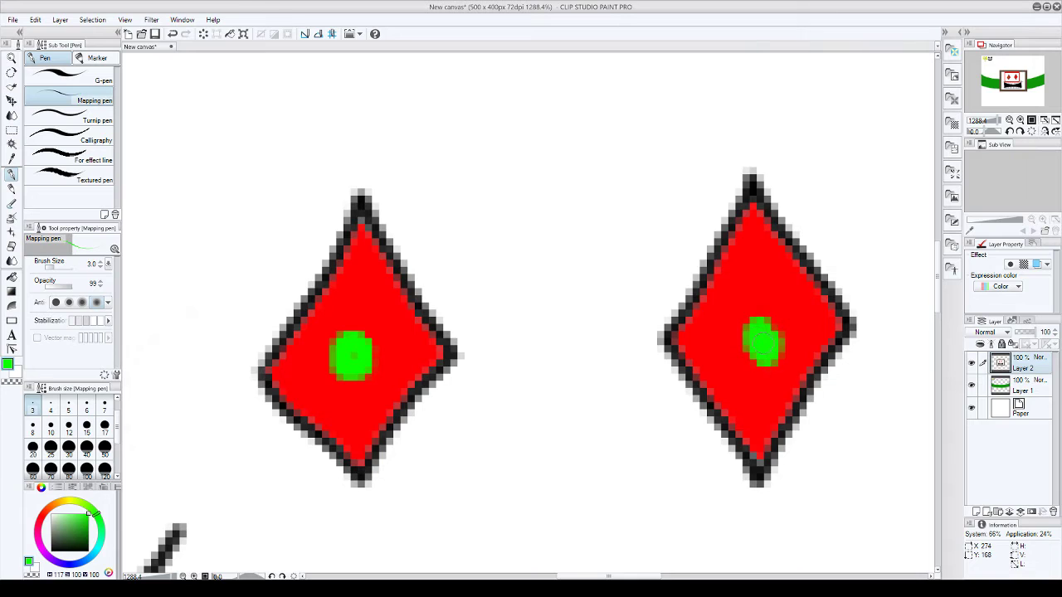
left_click(54, 550)
left_click(351, 355)
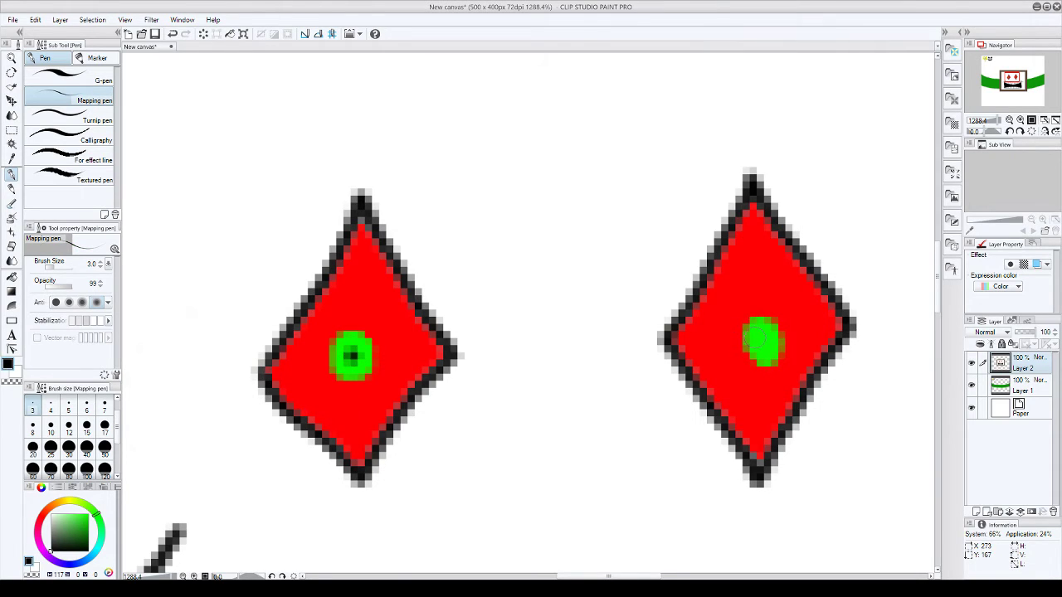
Step: Dot black into the right green pupil and zoom out to review the face
left_click(760, 341)
scroll(628, 273, "down", 8)
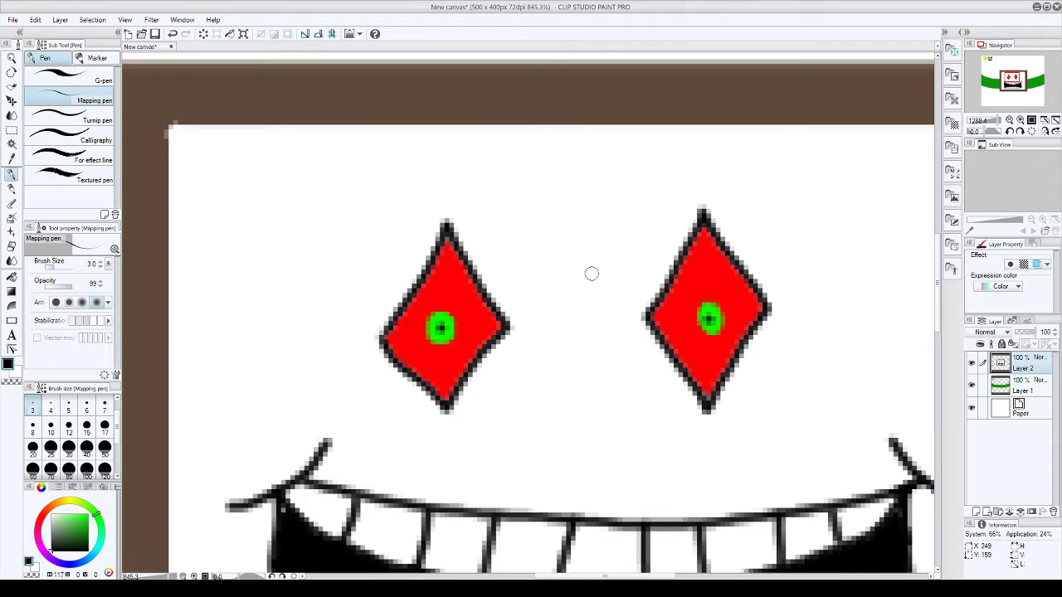
scroll(514, 131, "down", 1)
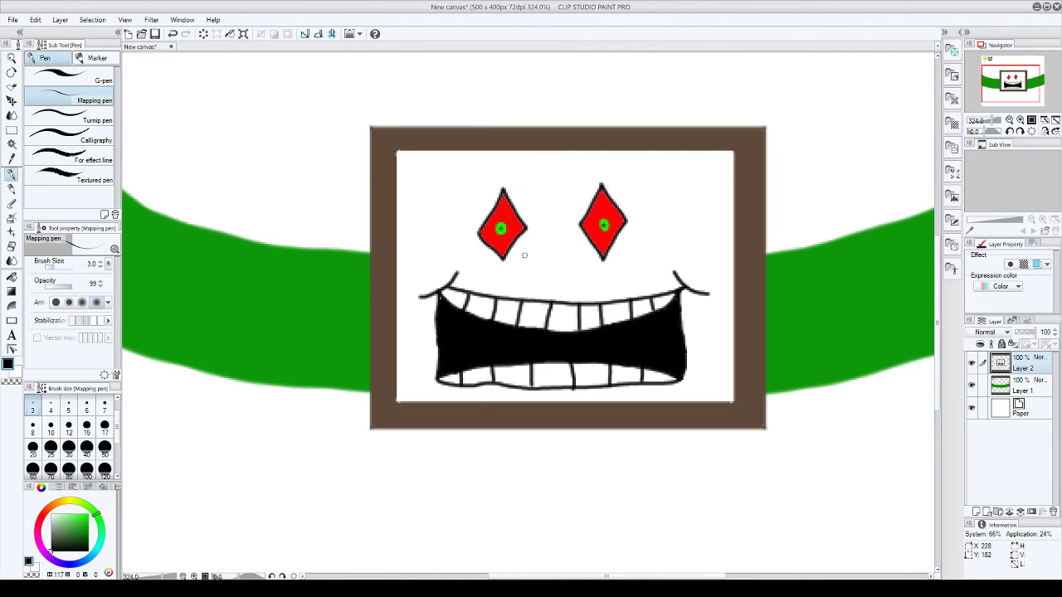
scroll(524, 255, "up", 1)
scroll(581, 208, "down", 1)
scroll(590, 244, "up", 3)
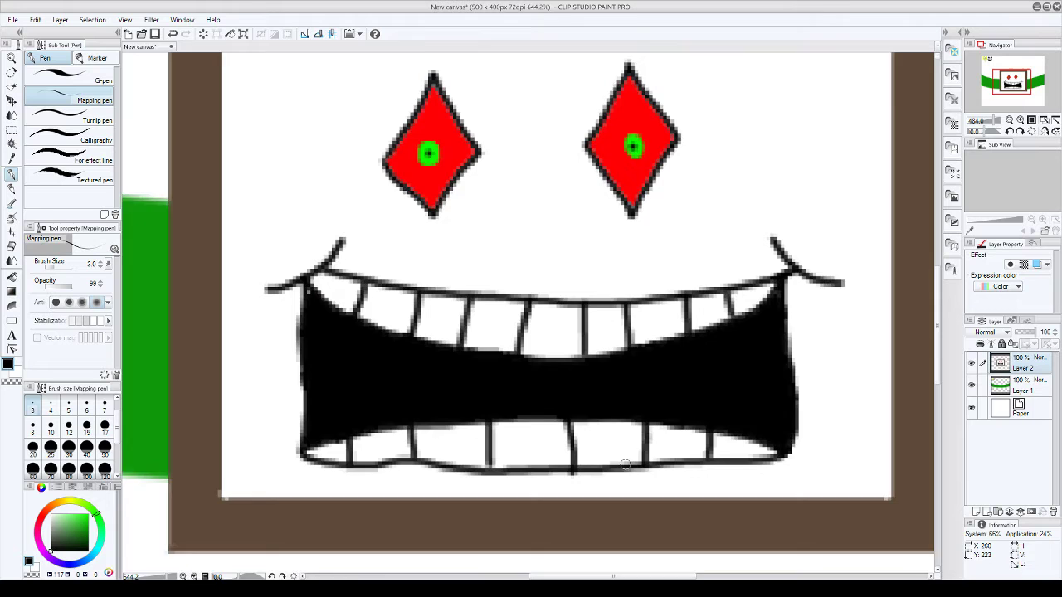
scroll(626, 465, "down", 4)
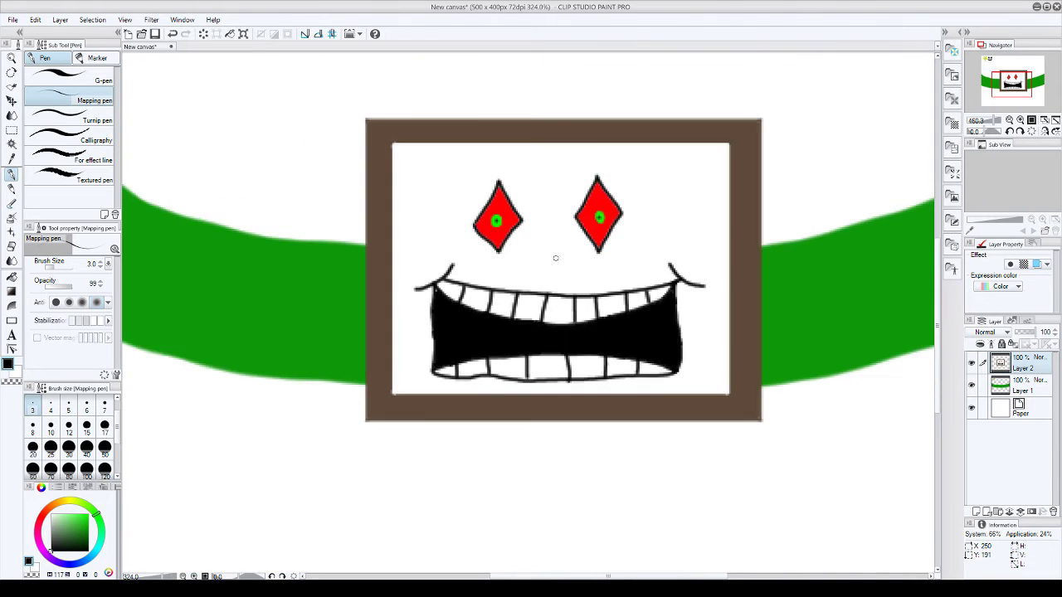
scroll(556, 258, "down", 4)
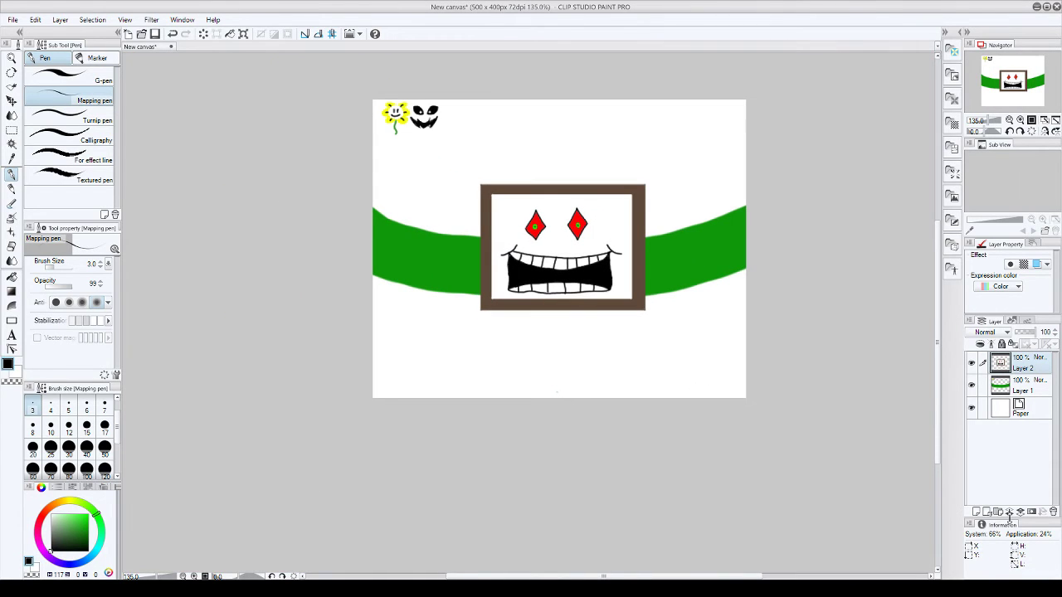
Step: Move Layer 2 beneath Layer 1, briefly try rectangular selection, then return to freehand drawing
left_click_drag(1029, 373, 1027, 397)
scroll(588, 363, "up", 3)
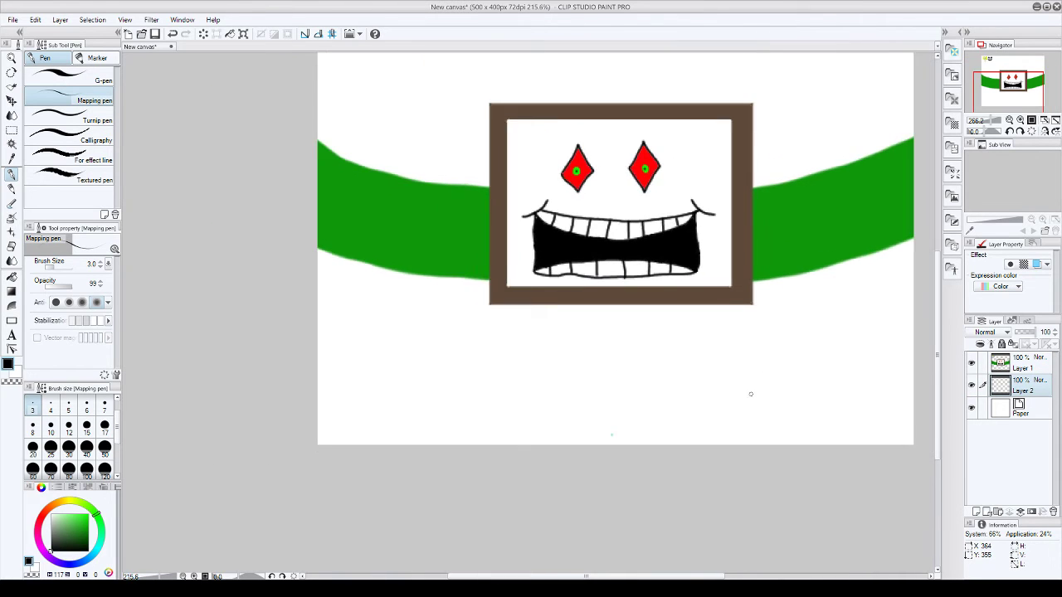
scroll(751, 394, "down", 3)
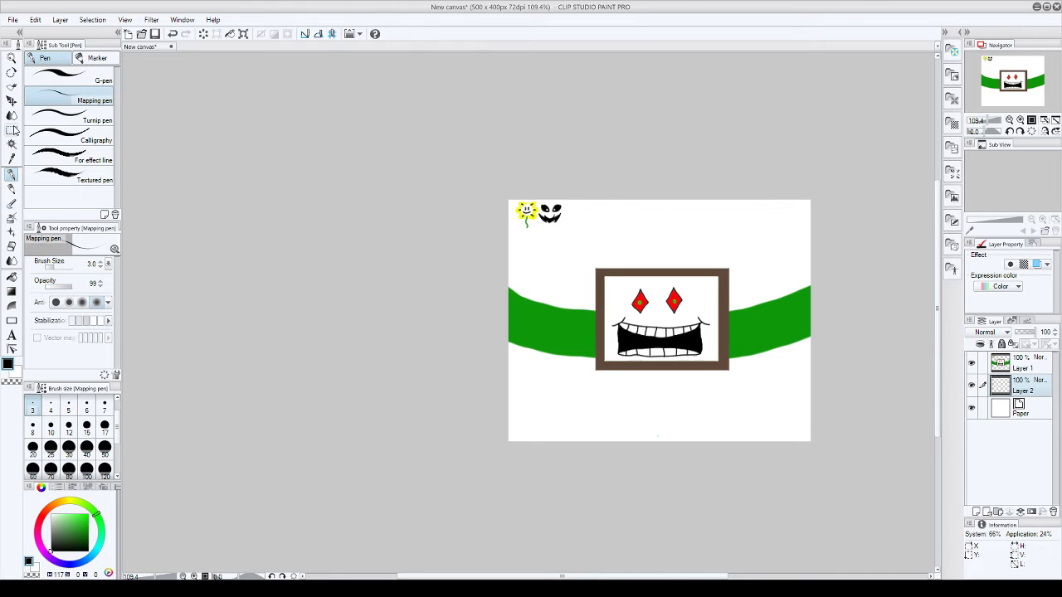
left_click(12, 130)
scroll(520, 357, "up", 4)
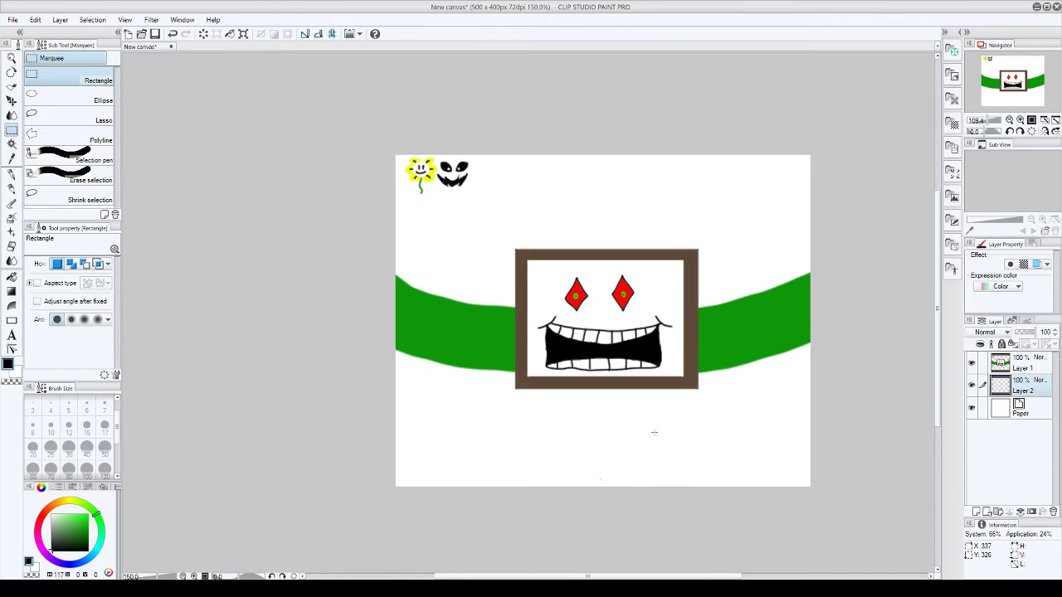
scroll(658, 391, "up", 2)
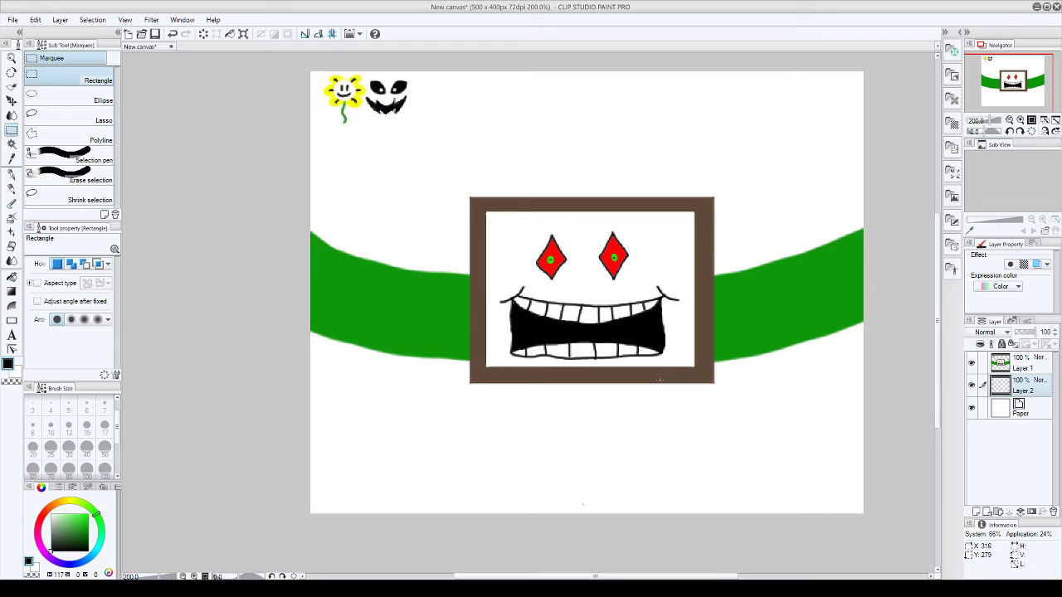
scroll(659, 380, "down", 2)
scroll(659, 218, "up", 2)
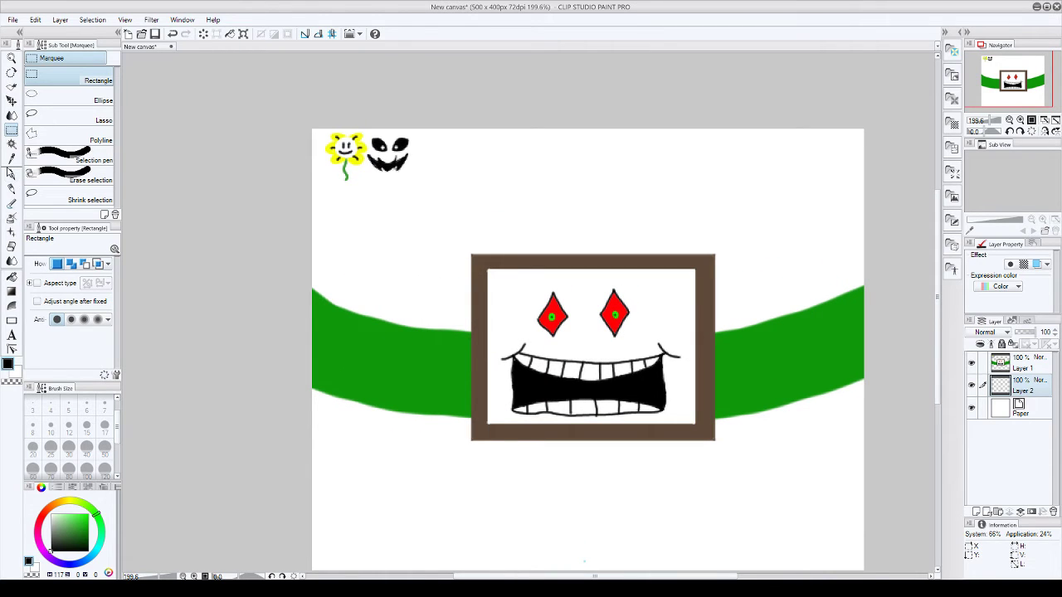
left_click(10, 174)
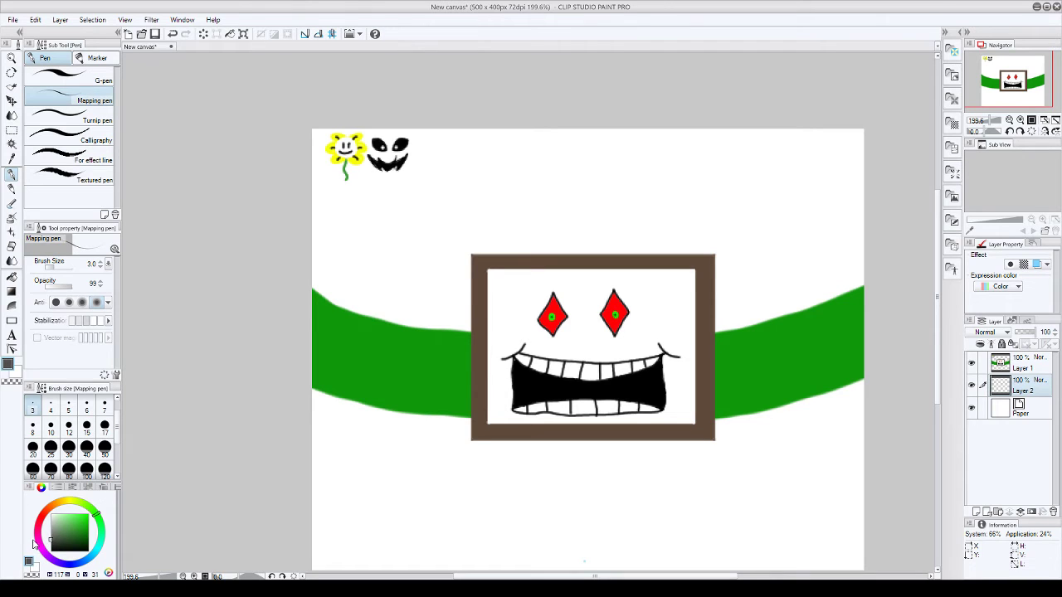
Step: Set the brush size to 25 and undo the reorder so Layer 2 stays above Layer 1
left_click(71, 405)
left_click(104, 406)
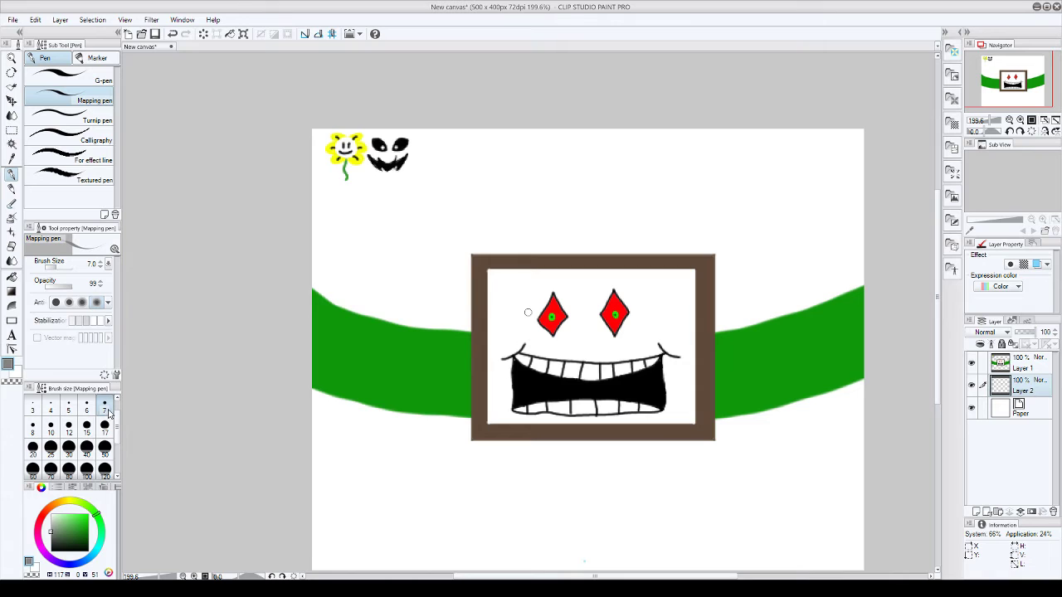
left_click(33, 428)
left_click(86, 448)
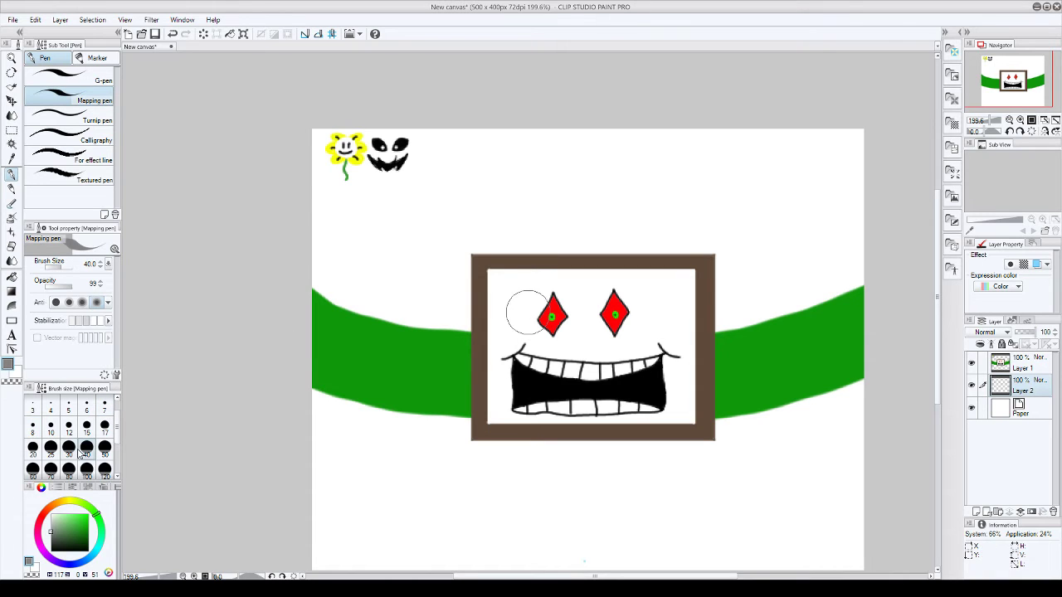
left_click(69, 448)
left_click(50, 450)
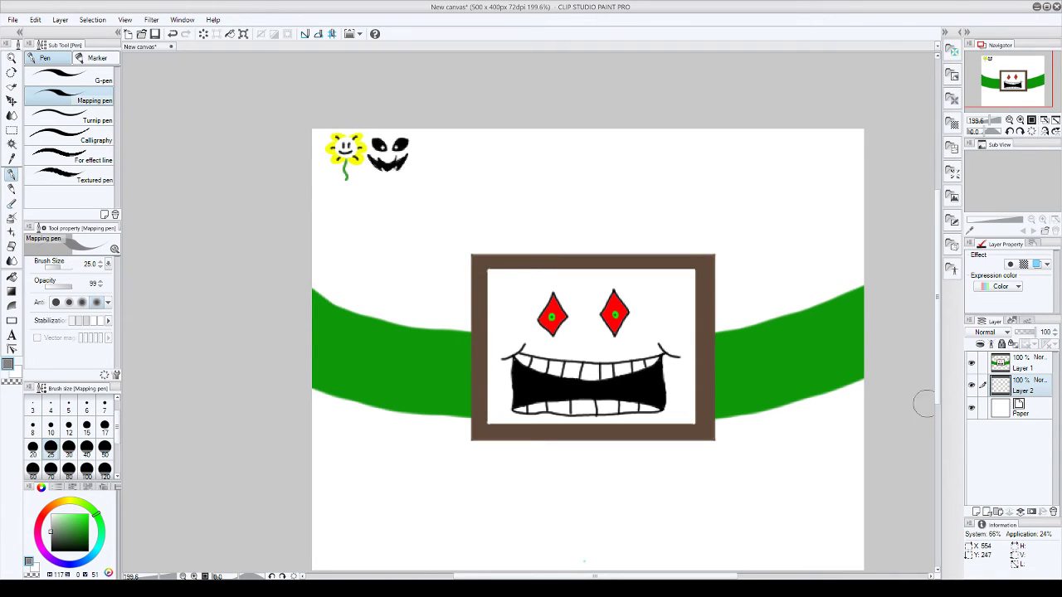
key("ctrl+z")
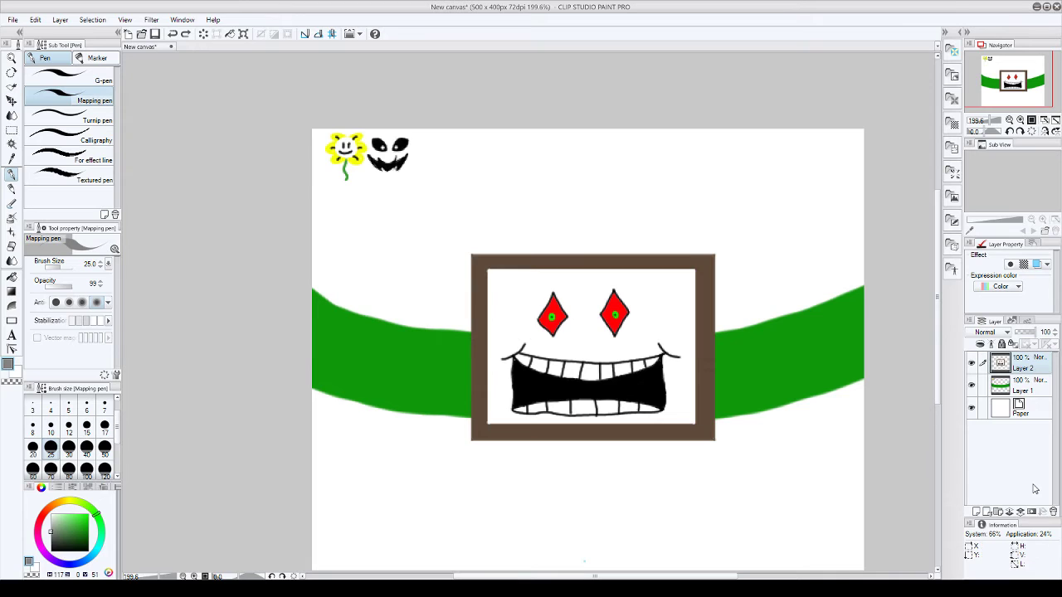
Step: Add a new Layer 3 and place it between Layer 2 and Layer 1
left_click(975, 512)
left_click_drag(1036, 404, 1035, 403)
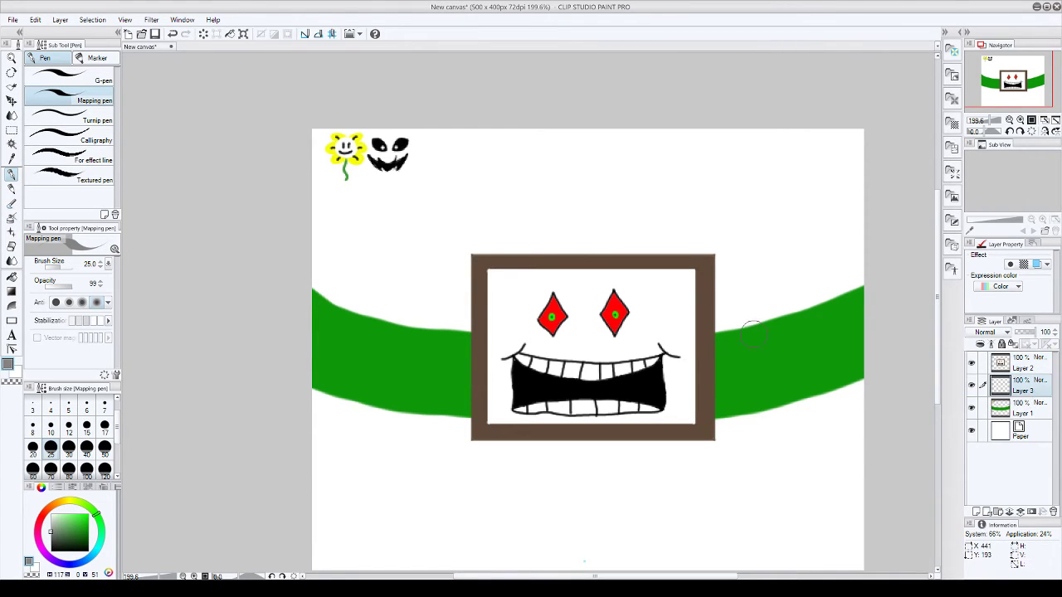
scroll(444, 304, "up", 3)
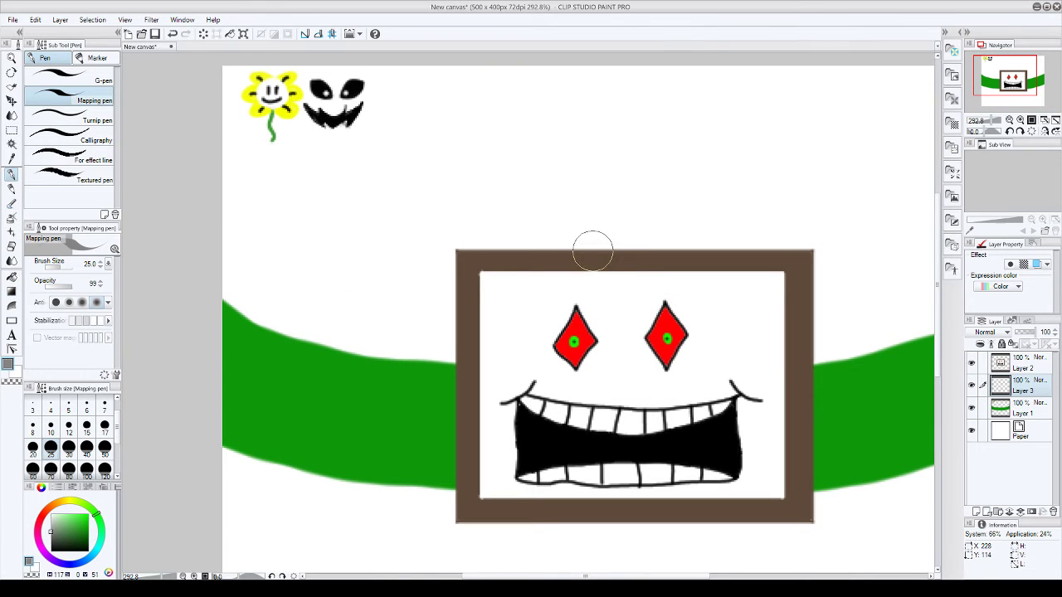
Step: Draw thick grey petal loops above, left, right and beneath the brown frame
mouse_move(592, 250)
left_mouse_down()
mouse_move(556, 173)
mouse_move(461, 152)
mouse_move(407, 173)
mouse_move(389, 214)
mouse_move(397, 262)
mouse_move(473, 294)
left_mouse_up()
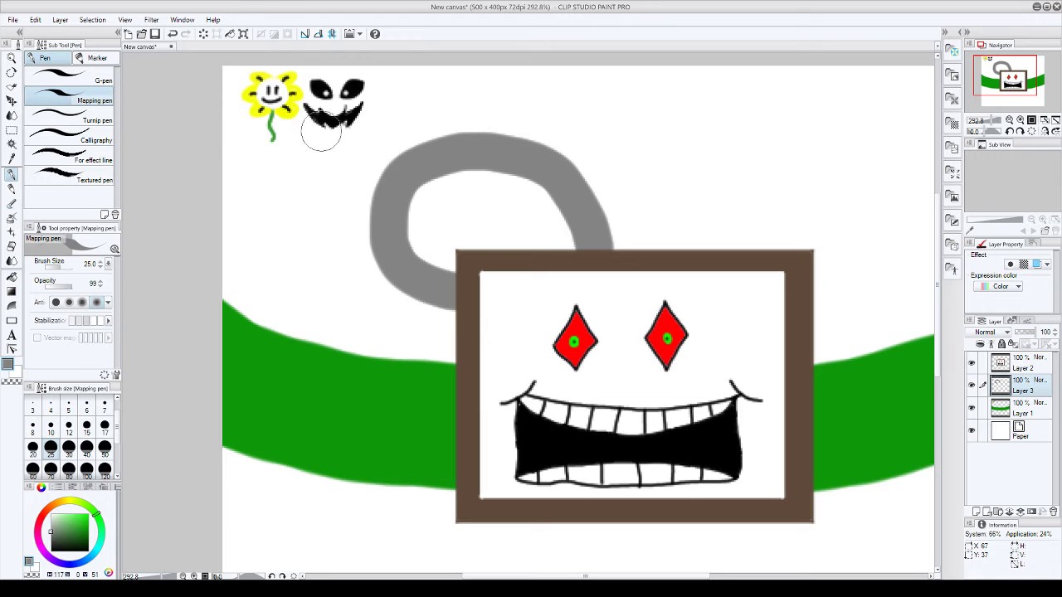
scroll(470, 246, "up", 3)
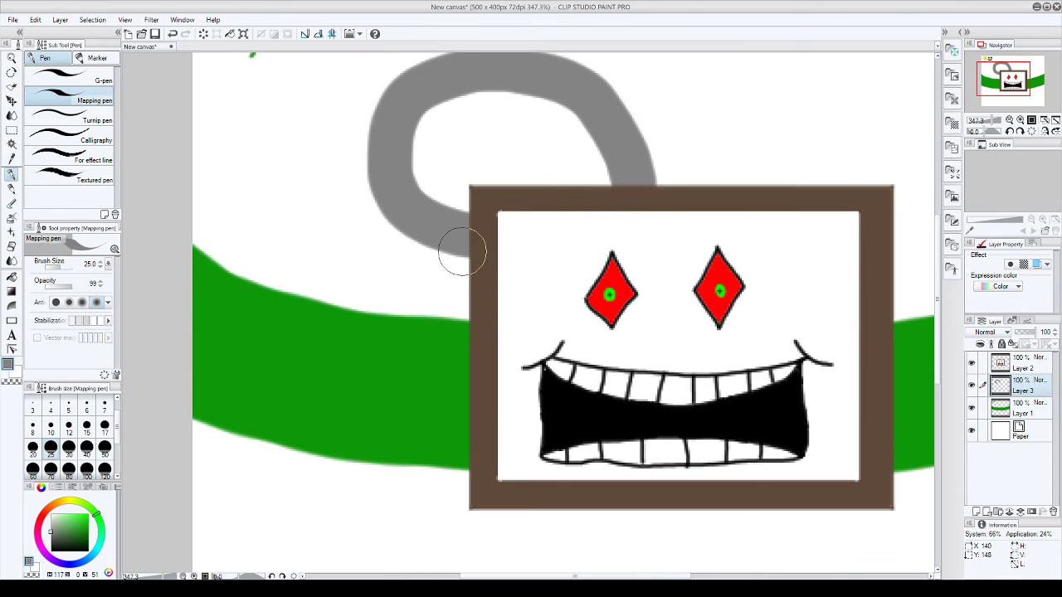
mouse_move(461, 248)
left_mouse_down()
mouse_move(414, 270)
mouse_move(359, 322)
mouse_move(325, 398)
mouse_move(357, 431)
mouse_move(469, 457)
mouse_move(457, 436)
left_mouse_up()
scroll(457, 431, "down", 1)
scroll(456, 423, "down", 2)
scroll(570, 246, "up", 1)
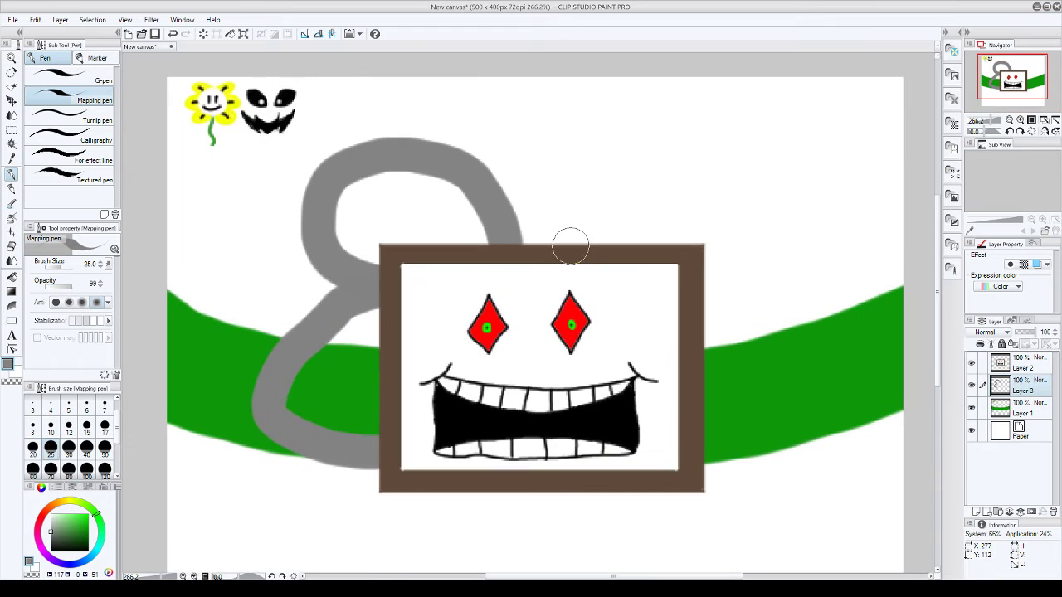
mouse_move(559, 242)
left_mouse_down()
mouse_move(684, 170)
mouse_move(753, 188)
mouse_move(742, 272)
mouse_move(685, 296)
mouse_move(753, 334)
mouse_move(784, 397)
mouse_move(697, 449)
left_mouse_up()
scroll(695, 449, "down", 2)
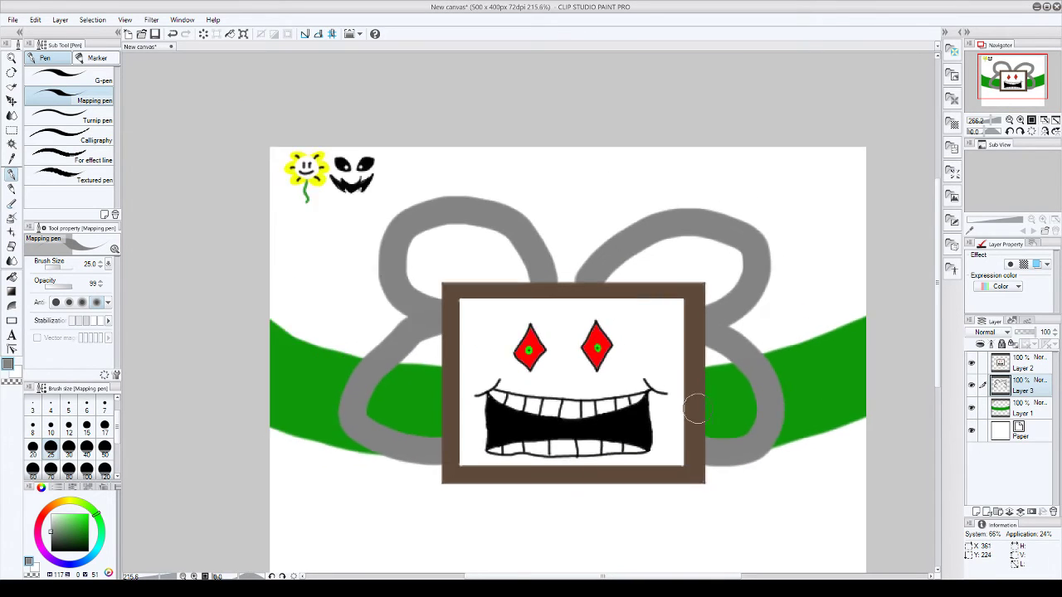
scroll(673, 552, "up", 3)
scroll(660, 515, "up", 1)
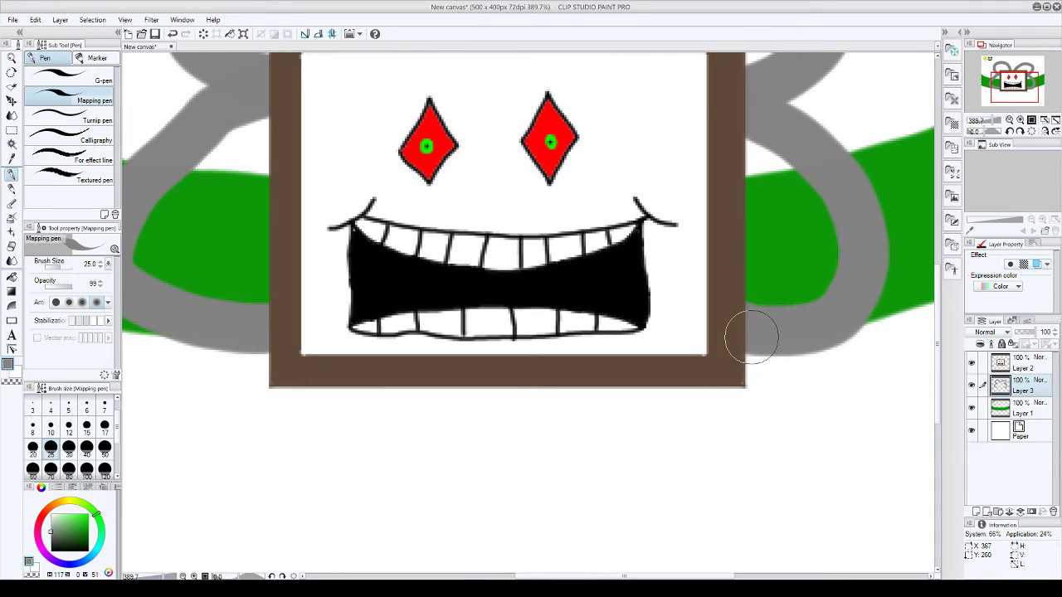
mouse_move(754, 332)
left_mouse_down()
mouse_move(817, 428)
mouse_move(781, 514)
mouse_move(642, 526)
mouse_move(544, 470)
mouse_move(524, 390)
mouse_move(464, 503)
mouse_move(352, 532)
mouse_move(193, 516)
mouse_move(177, 447)
mouse_move(264, 345)
left_mouse_up()
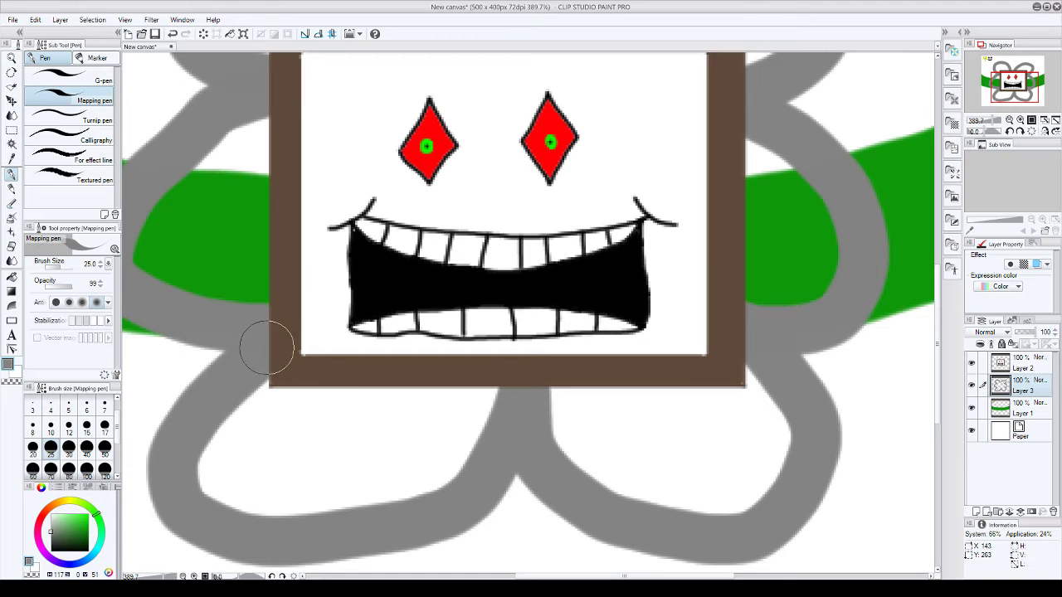
Step: Add Layer 4 beneath Layer 3, then hide and reshow Layer 2 to inspect the petals
left_click(976, 512)
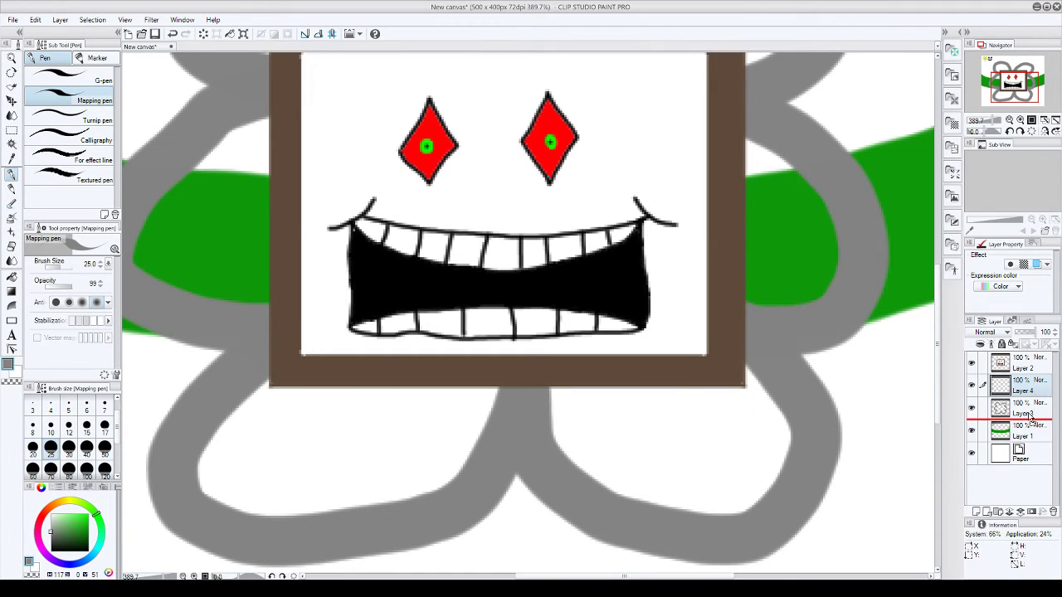
left_click_drag(1029, 415, 1029, 417)
scroll(818, 442, "down", 3)
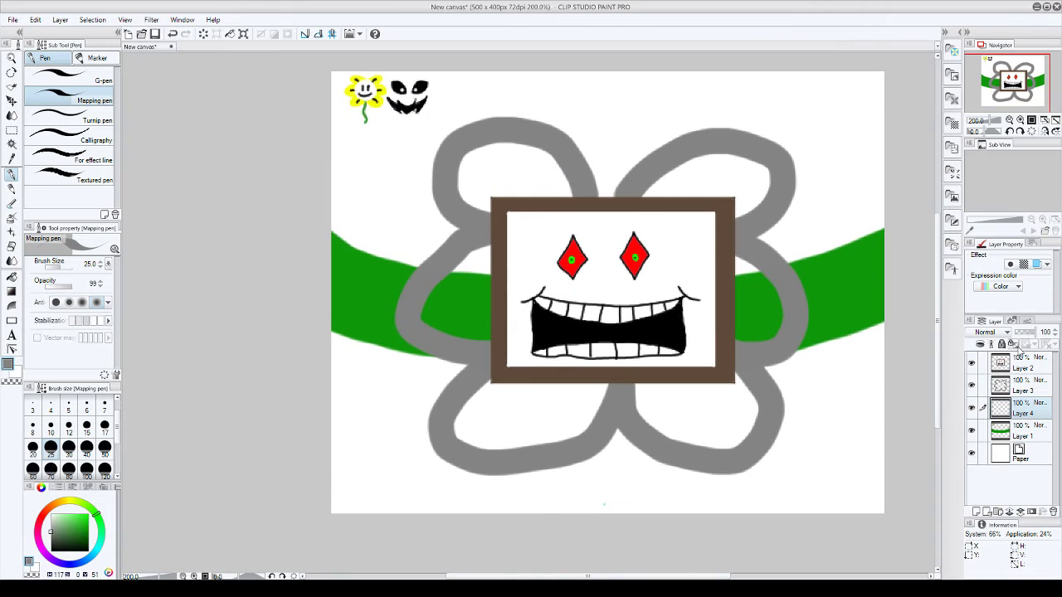
left_click(971, 361)
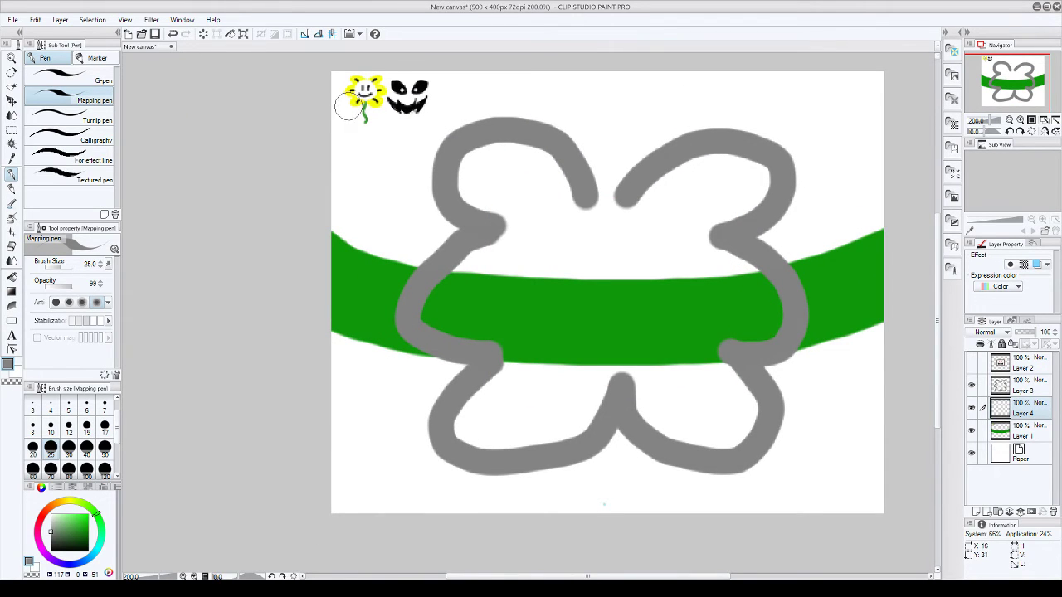
left_click(971, 361)
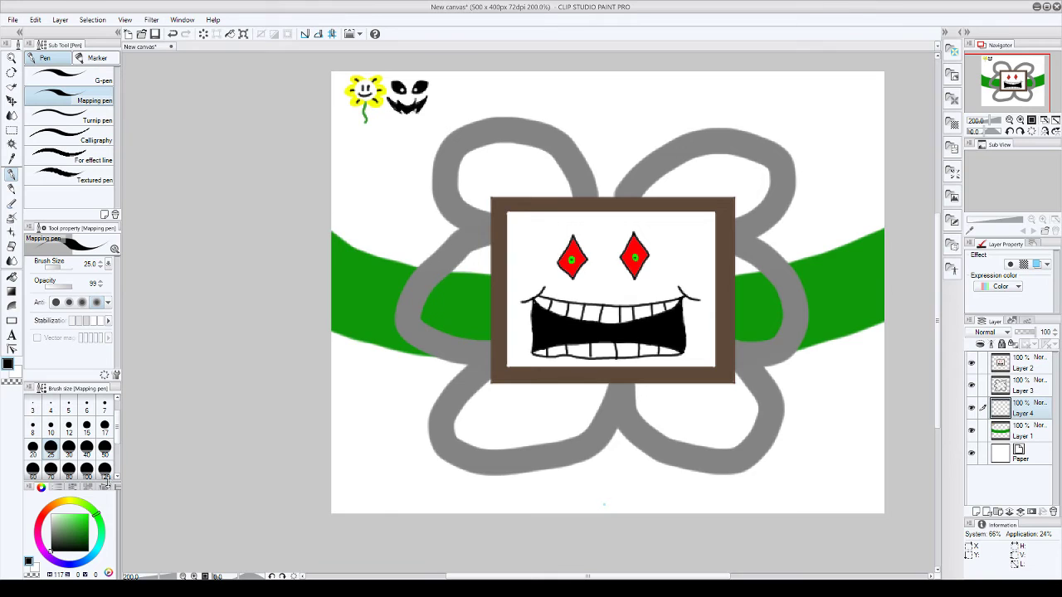
Step: On Layer 4, paint black into the left, upper, right and lower petals at brush size 40, then select Layer 3
scroll(472, 260, "up", 3)
mouse_move(467, 405)
left_mouse_down()
mouse_move(440, 413)
mouse_move(369, 385)
mouse_move(377, 336)
mouse_move(463, 271)
mouse_move(458, 393)
mouse_move(420, 392)
mouse_move(414, 329)
mouse_move(454, 324)
mouse_move(410, 356)
left_mouse_up()
scroll(426, 277, "down", 3)
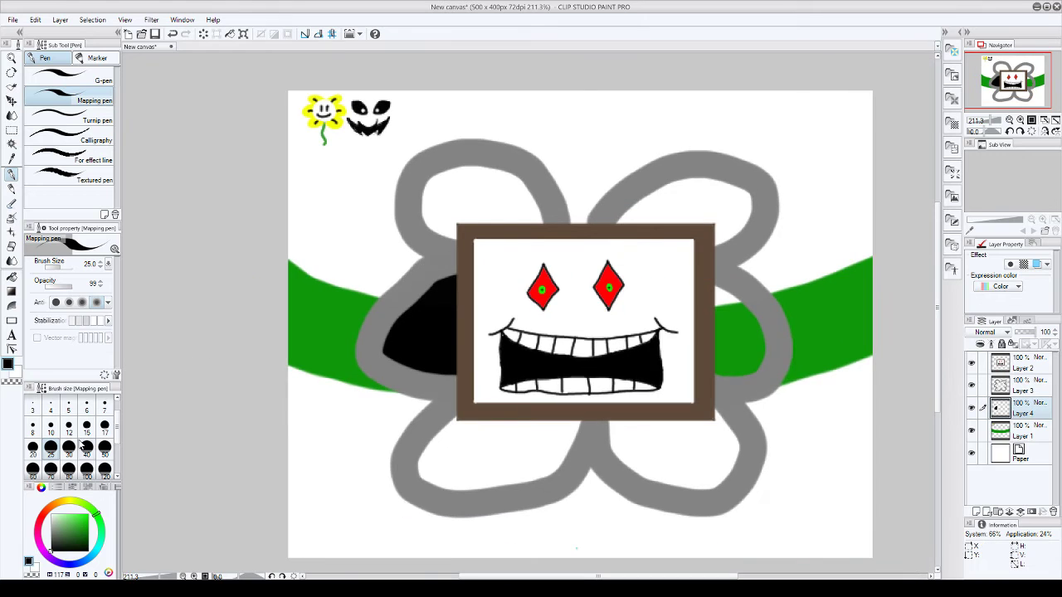
left_click(88, 453)
mouse_move(489, 213)
left_mouse_down()
mouse_move(432, 210)
mouse_move(441, 187)
mouse_move(498, 191)
mouse_move(523, 221)
mouse_move(515, 199)
mouse_move(473, 186)
mouse_move(484, 217)
left_mouse_up()
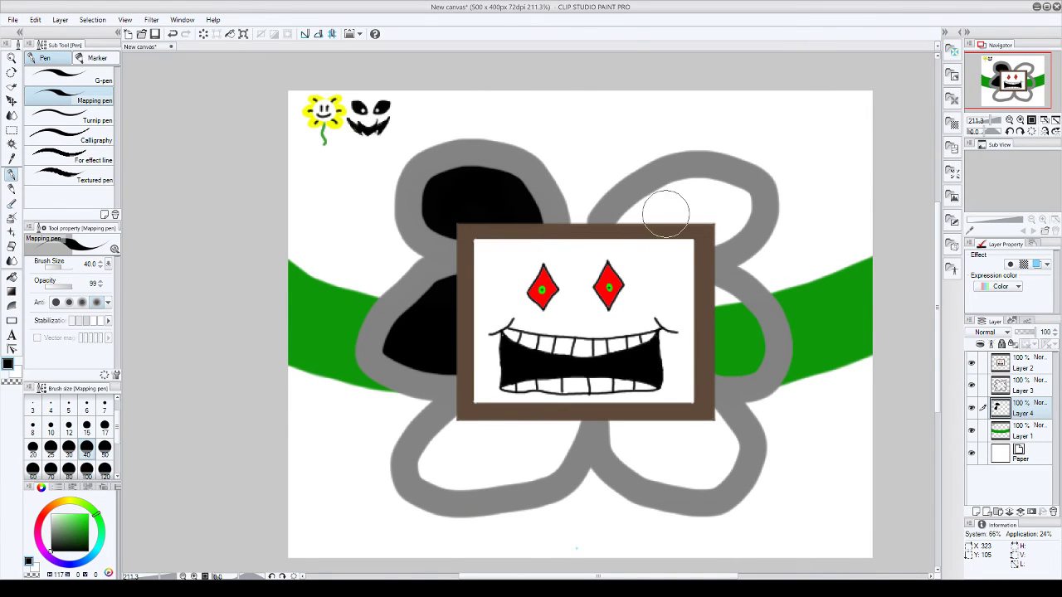
mouse_move(665, 213)
left_mouse_down()
mouse_move(703, 196)
mouse_move(748, 208)
mouse_move(691, 226)
mouse_move(708, 198)
mouse_move(734, 197)
left_mouse_up()
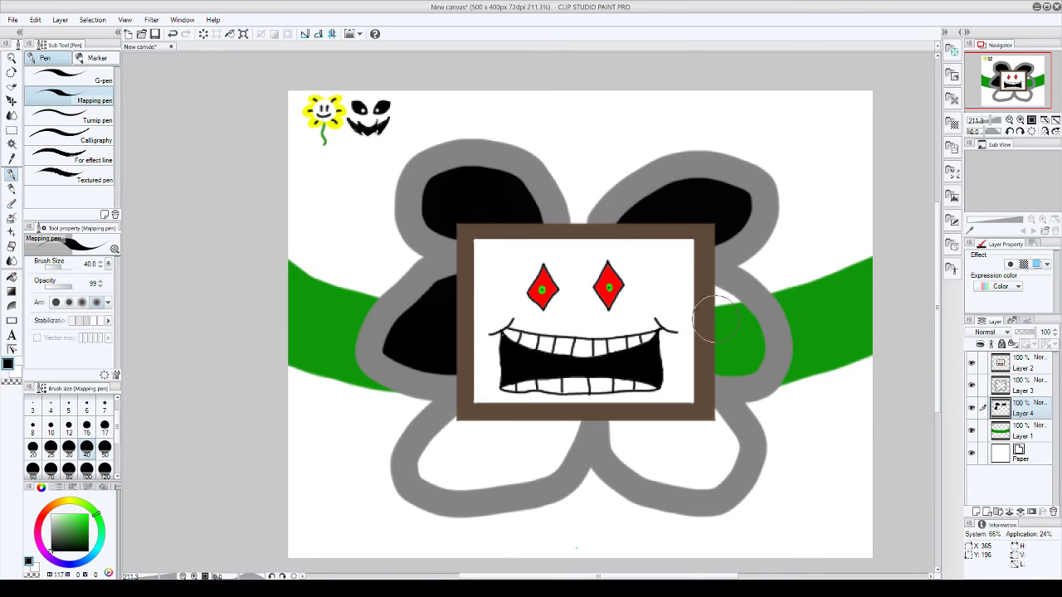
mouse_move(710, 286)
left_mouse_down()
mouse_move(740, 313)
mouse_move(744, 352)
mouse_move(728, 327)
left_mouse_up()
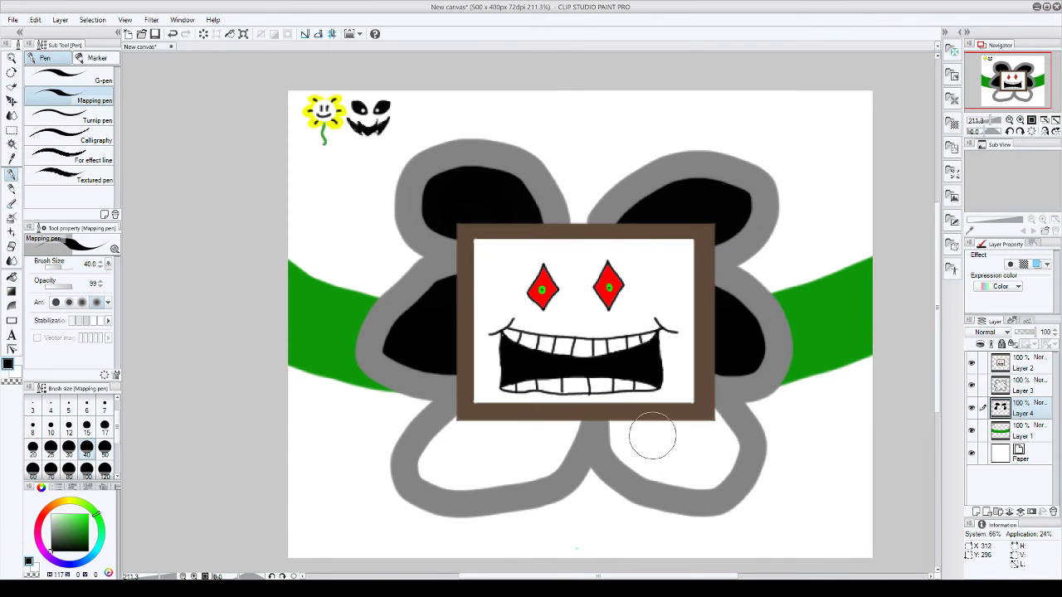
mouse_move(631, 425)
left_mouse_down()
mouse_move(655, 461)
mouse_move(718, 464)
mouse_move(710, 416)
mouse_move(722, 451)
mouse_move(669, 460)
mouse_move(669, 432)
left_mouse_up()
mouse_move(462, 433)
left_mouse_down()
mouse_move(433, 467)
mouse_move(454, 485)
mouse_move(530, 470)
mouse_move(574, 416)
mouse_move(534, 448)
mouse_move(508, 421)
mouse_move(523, 447)
mouse_move(477, 439)
left_mouse_up()
scroll(436, 286, "down", 1)
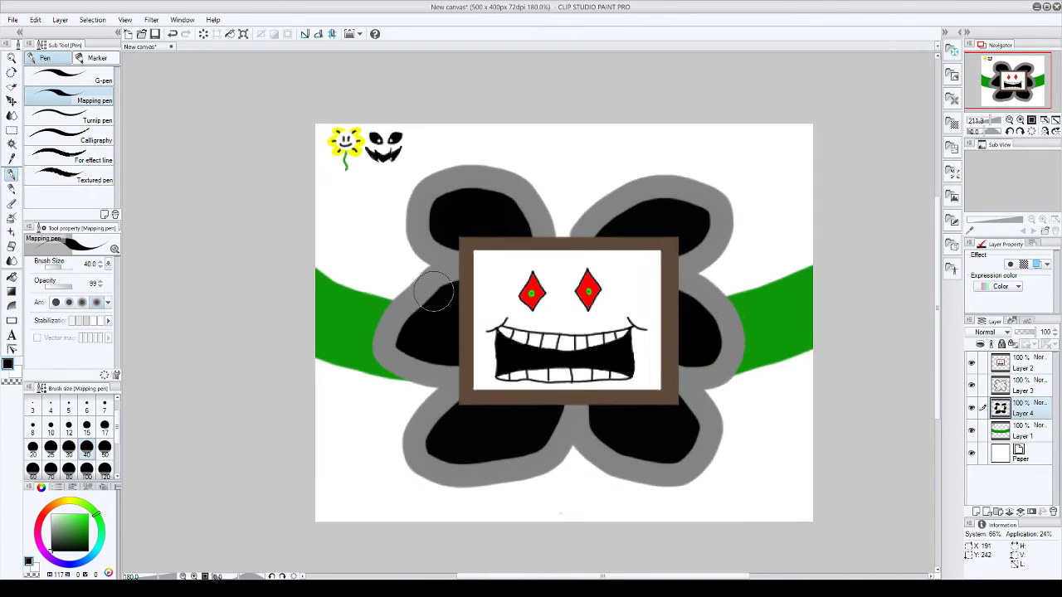
scroll(573, 290, "up", 2)
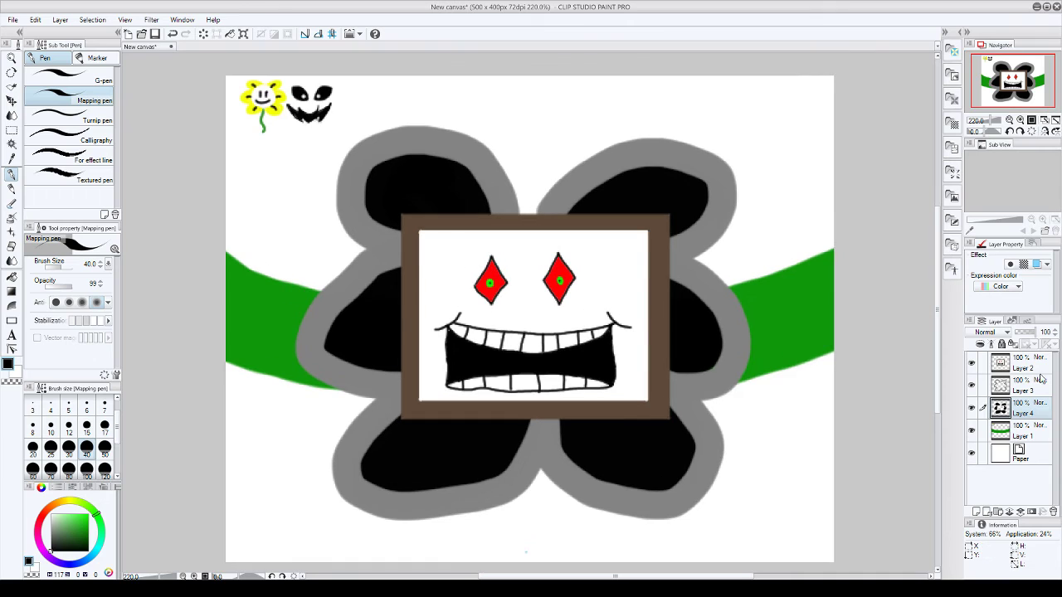
left_click(1041, 385)
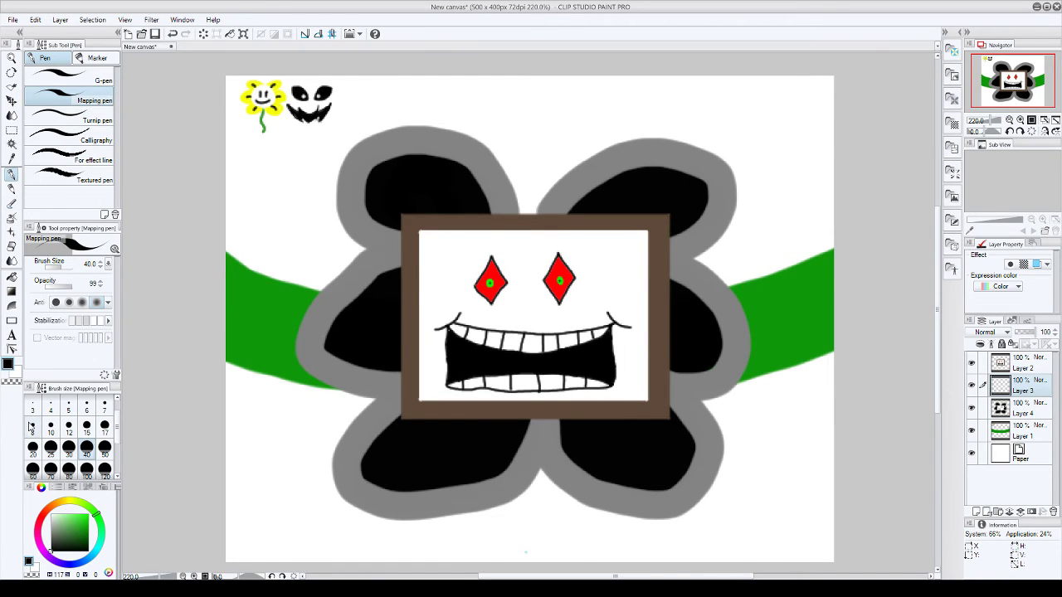
Step: Pick a tan colour, set brush size 8, and paint almond eye shapes in the left and right petals
left_click(60, 501)
left_click(75, 520)
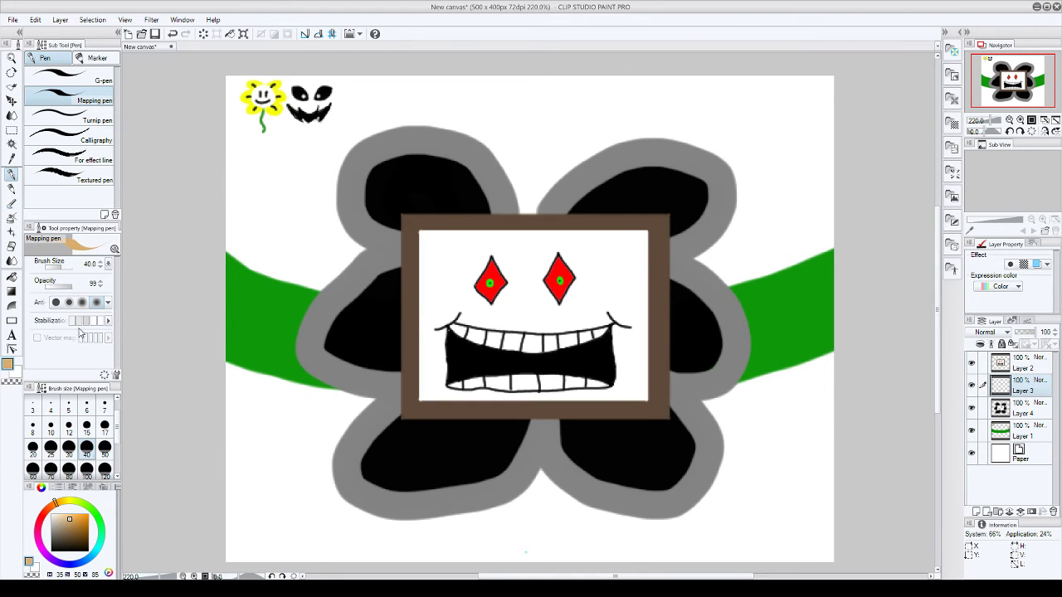
scroll(427, 310, "up", 6)
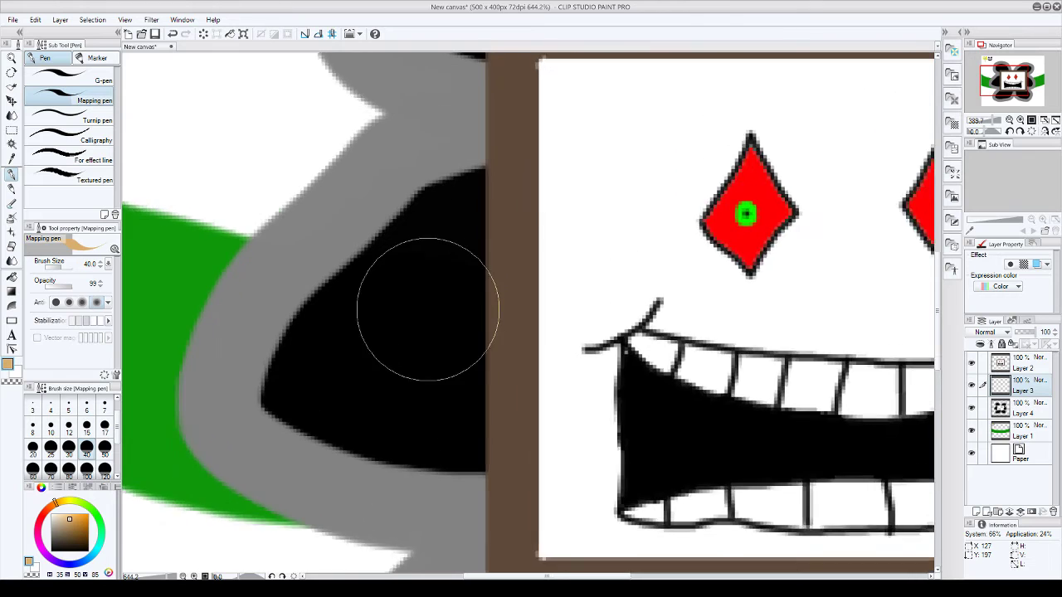
scroll(427, 310, "up", 1)
key("bracketleft")
key("bracketleft")
key("bracketleft")
key("bracketleft")
key("bracketleft")
key("bracketleft")
key("bracketleft")
key("bracketleft")
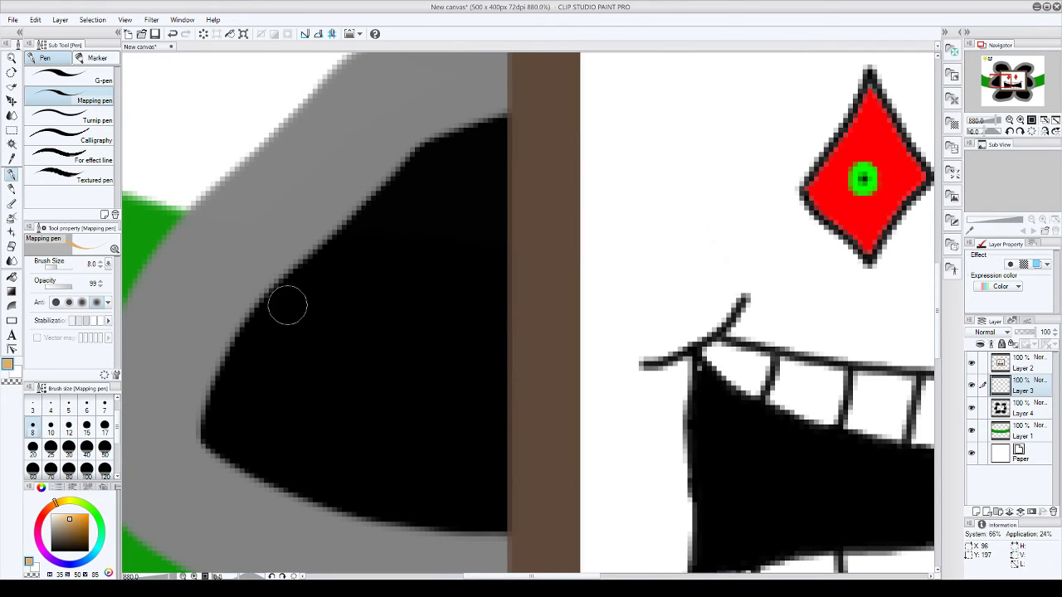
mouse_move(295, 376)
left_mouse_down()
mouse_move(343, 331)
mouse_move(436, 310)
mouse_move(508, 348)
left_mouse_up()
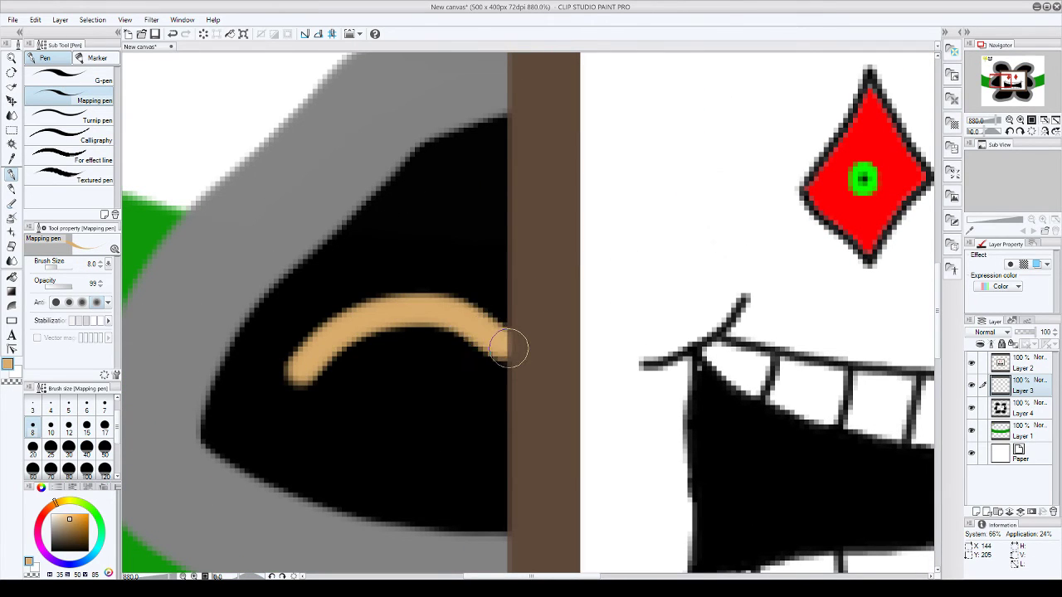
mouse_move(311, 376)
left_mouse_down()
mouse_move(349, 395)
mouse_move(452, 390)
mouse_move(522, 359)
mouse_move(337, 365)
mouse_move(432, 372)
mouse_move(385, 367)
mouse_move(353, 349)
mouse_move(470, 343)
mouse_move(333, 354)
mouse_move(384, 345)
left_mouse_up()
scroll(345, 354, "down", 7)
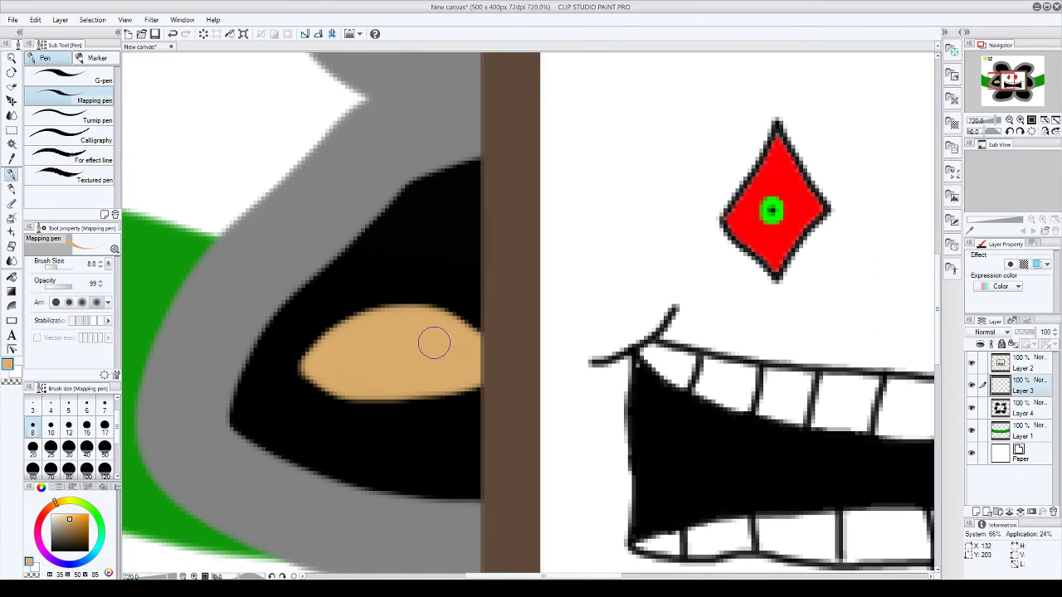
scroll(585, 283, "up", 6)
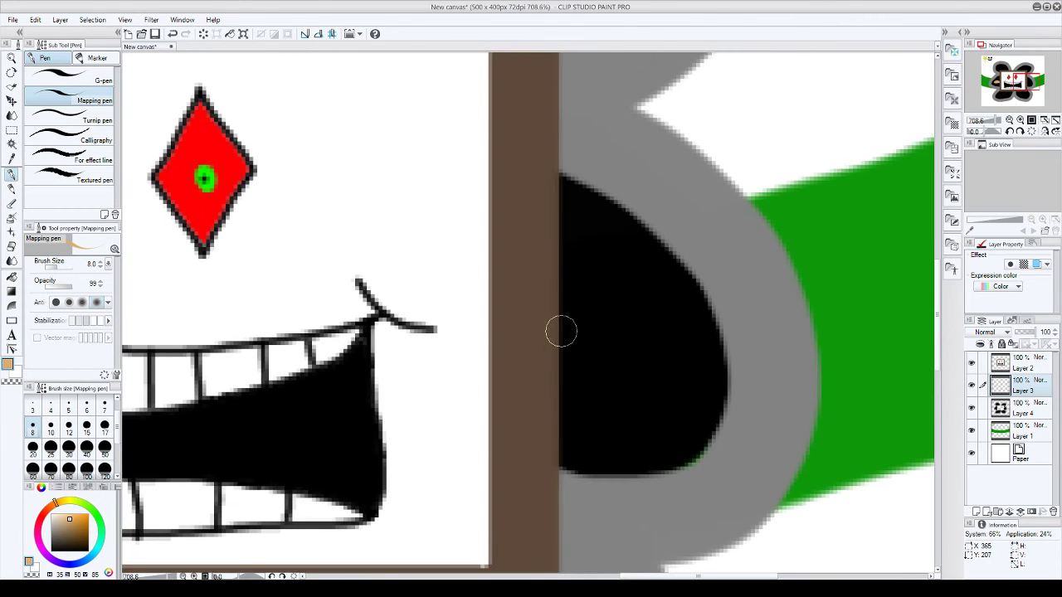
mouse_move(561, 332)
left_mouse_down()
mouse_move(623, 318)
mouse_move(697, 350)
mouse_move(648, 379)
mouse_move(594, 383)
mouse_move(565, 370)
mouse_move(569, 354)
mouse_move(640, 344)
mouse_move(564, 358)
mouse_move(585, 341)
mouse_move(611, 368)
left_mouse_up()
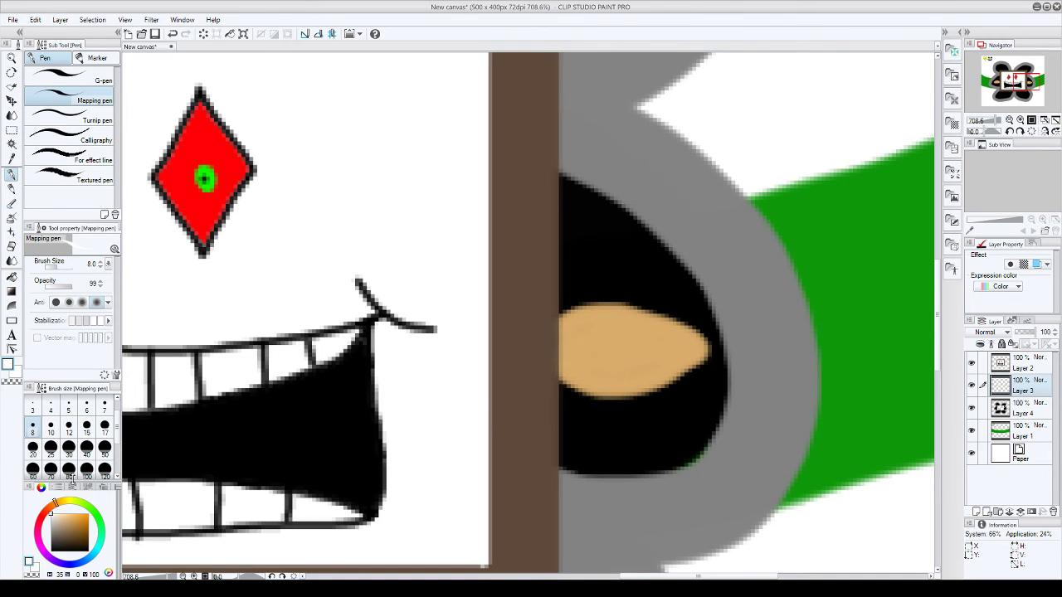
Step: Paint white centres inside the right and left tan eyes
scroll(605, 381, "up", 2)
mouse_move(558, 329)
left_mouse_down()
mouse_move(575, 317)
mouse_move(661, 318)
mouse_move(704, 337)
mouse_move(612, 358)
mouse_move(577, 337)
left_mouse_up()
scroll(637, 338, "down", 6)
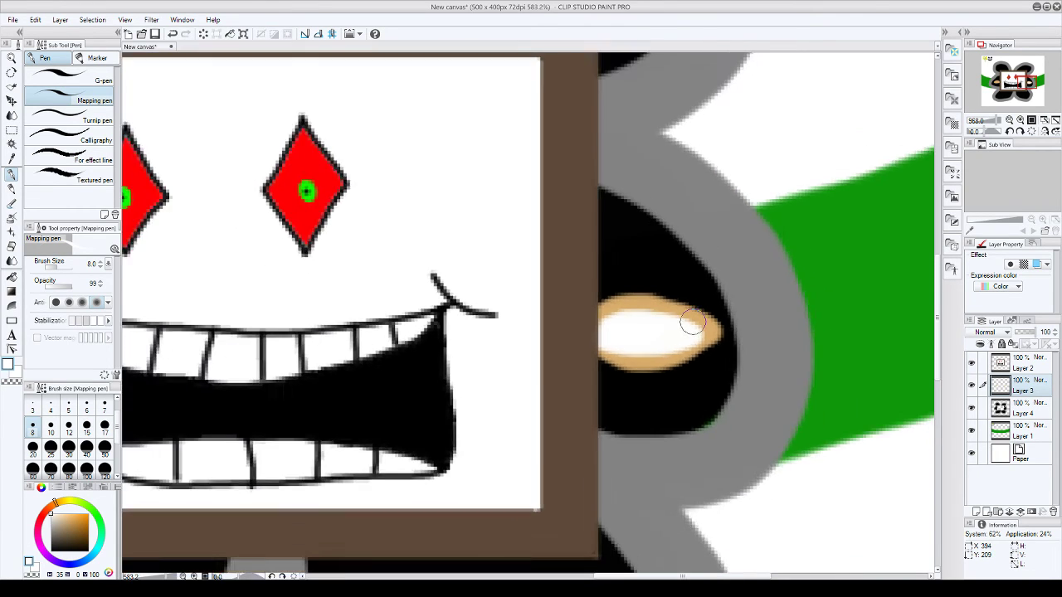
scroll(224, 328, "up", 5)
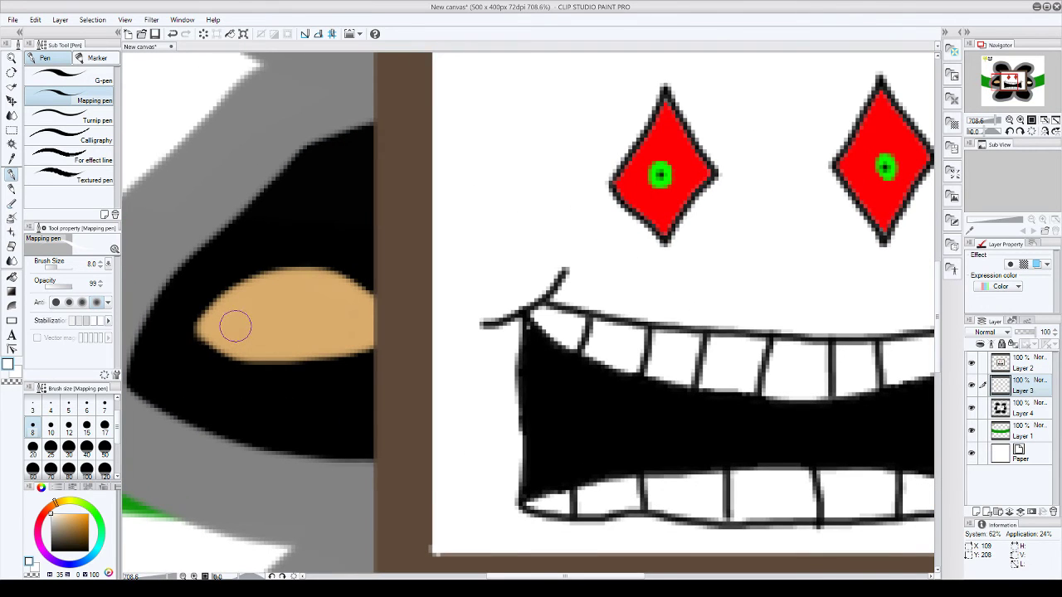
mouse_move(235, 326)
left_mouse_down()
mouse_move(287, 296)
mouse_move(373, 324)
mouse_move(247, 332)
left_mouse_up()
mouse_move(346, 323)
left_mouse_down()
mouse_move(278, 328)
mouse_move(290, 315)
mouse_move(323, 331)
mouse_move(248, 333)
left_mouse_up()
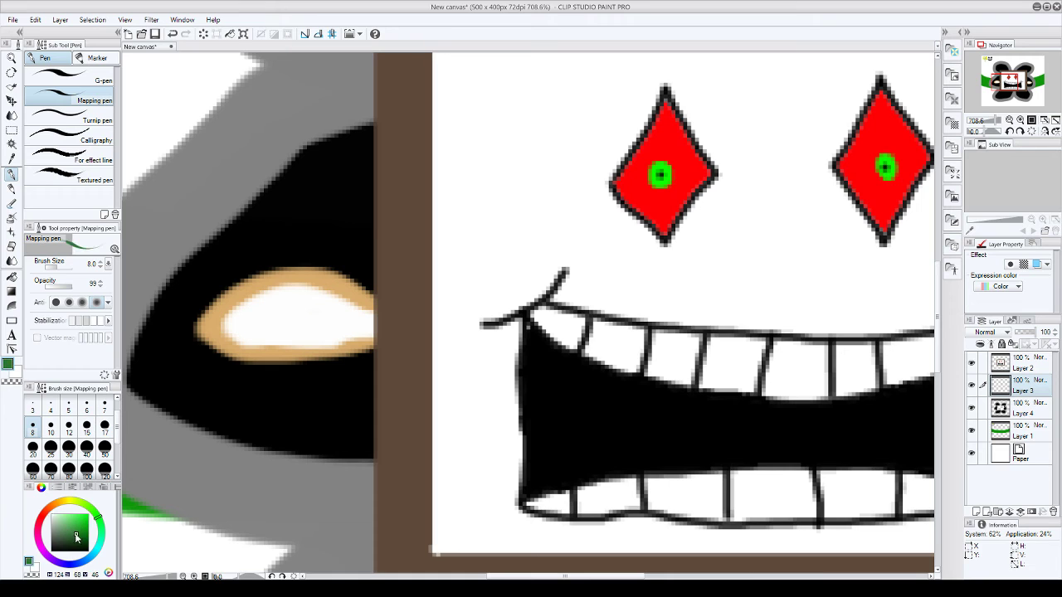
Step: Paint green irises into the left and right side eyes, adding a dark pupil to the right one
scroll(277, 303, "up", 3)
mouse_move(287, 343)
left_mouse_down()
mouse_move(285, 283)
mouse_move(321, 279)
mouse_move(339, 293)
mouse_move(342, 322)
mouse_move(307, 328)
left_mouse_up()
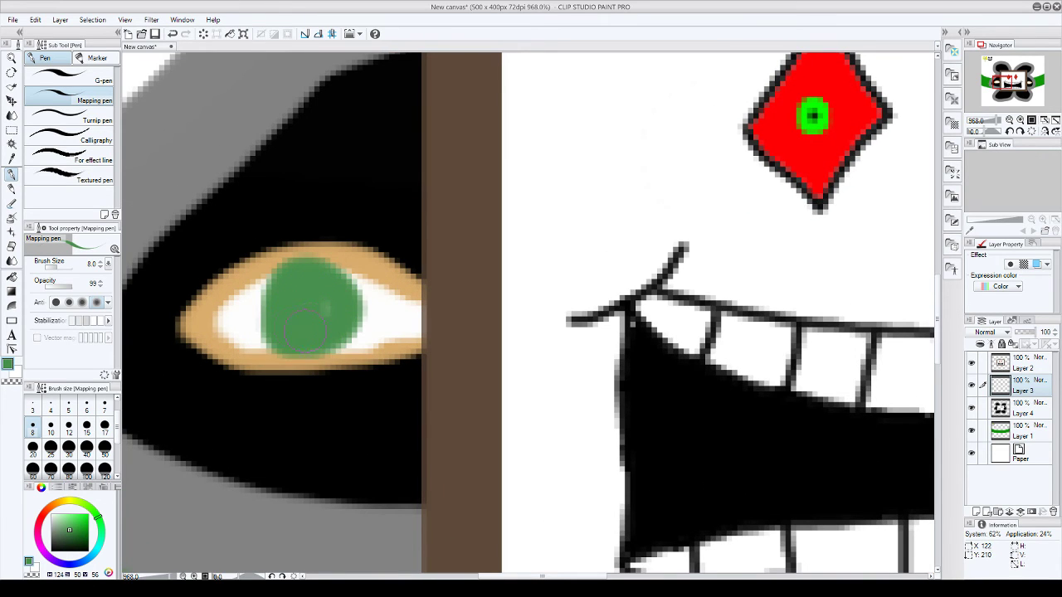
scroll(306, 309, "down", 2)
scroll(309, 307, "down", 4)
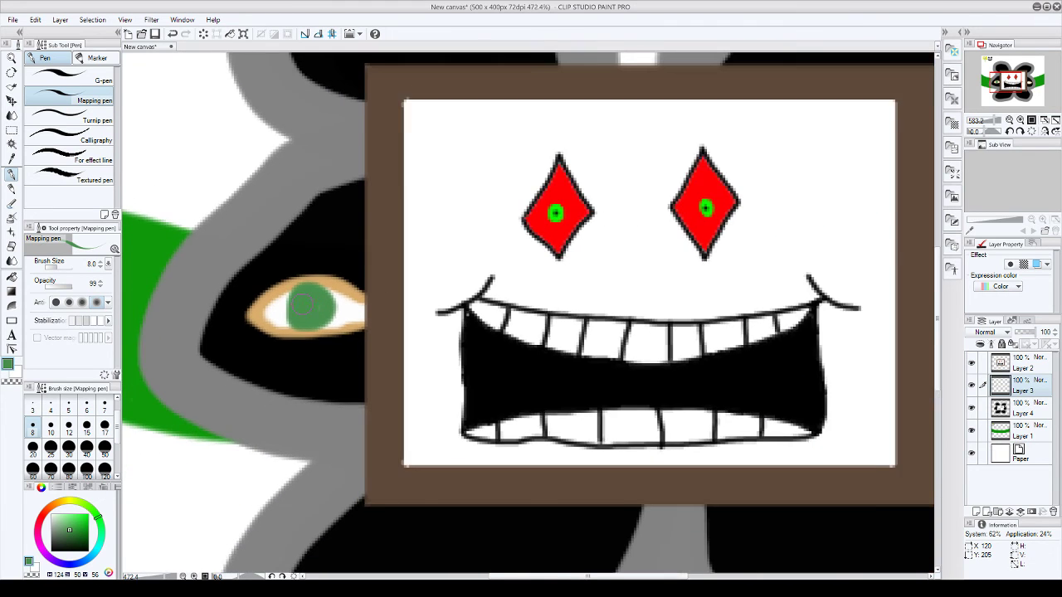
scroll(709, 317, "up", 2)
scroll(630, 318, "up", 3)
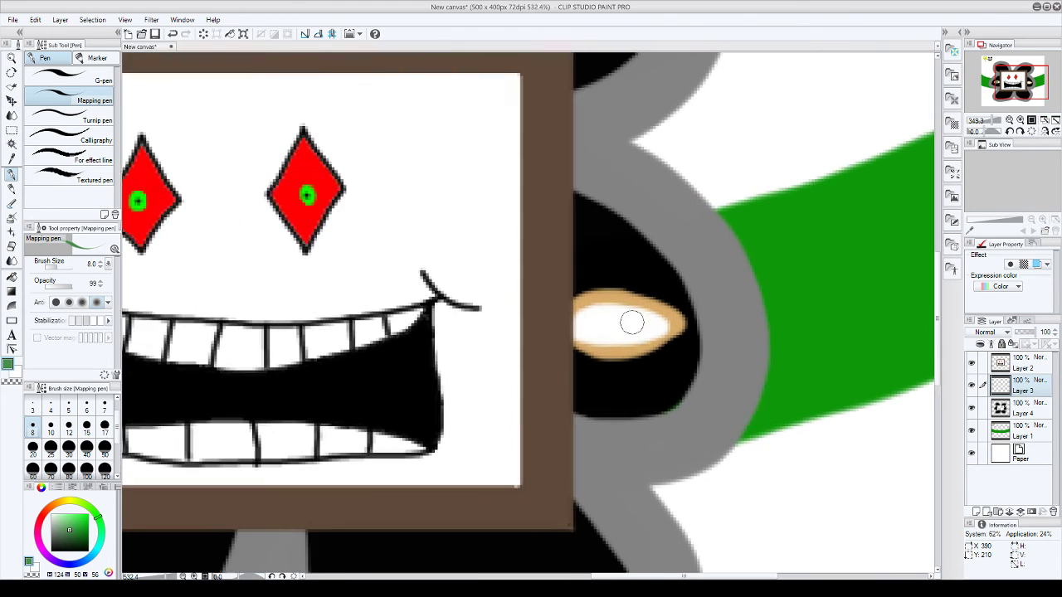
mouse_move(601, 308)
left_mouse_down()
mouse_move(592, 350)
mouse_move(627, 354)
mouse_move(637, 336)
mouse_move(627, 301)
mouse_move(612, 334)
left_mouse_up()
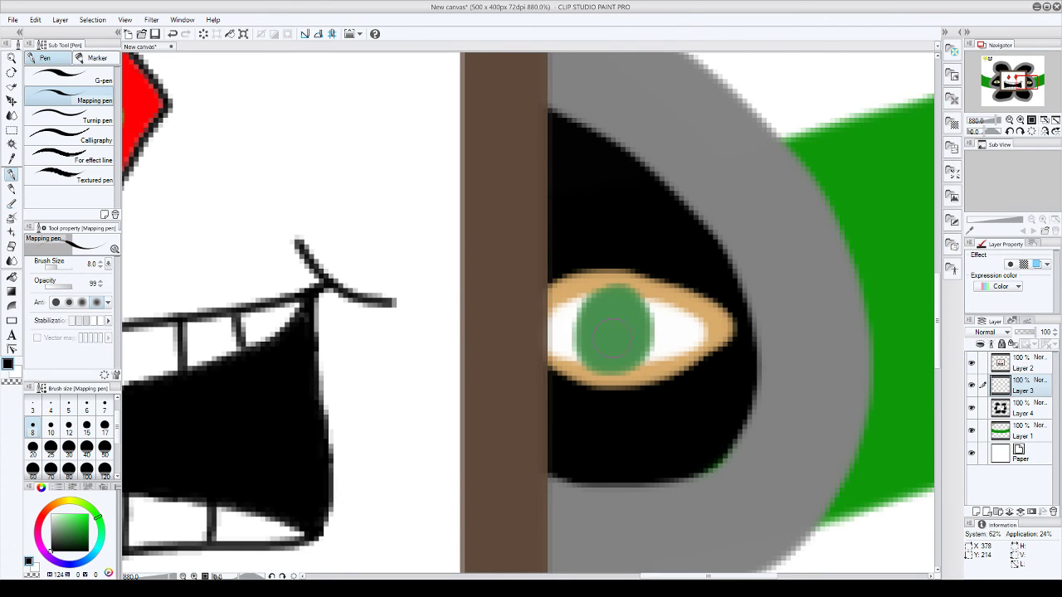
left_click(612, 330)
scroll(667, 292, "down", 5)
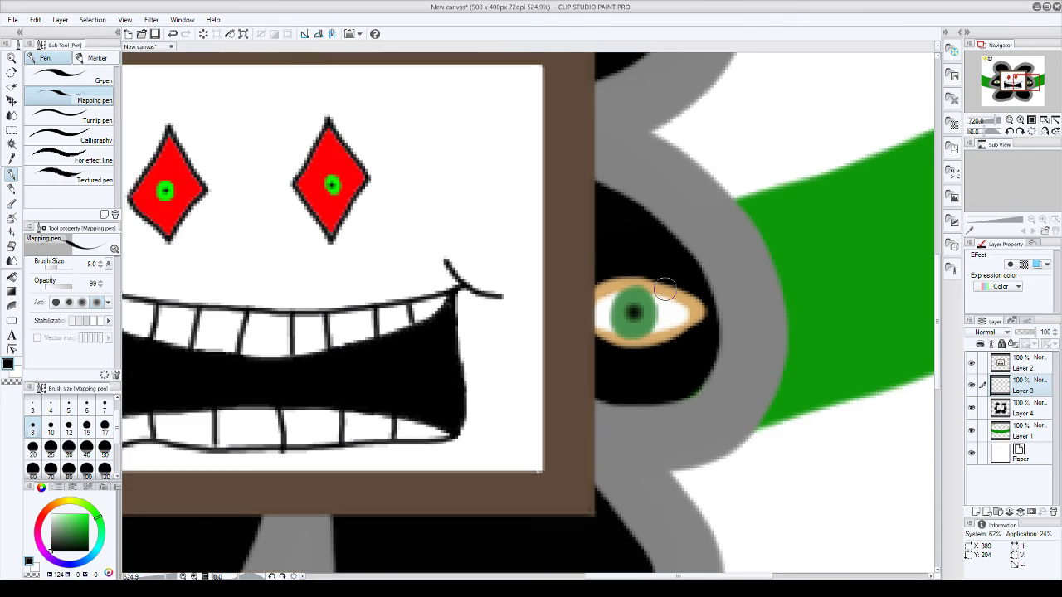
scroll(667, 296, "down", 2)
scroll(456, 340, "up", 2)
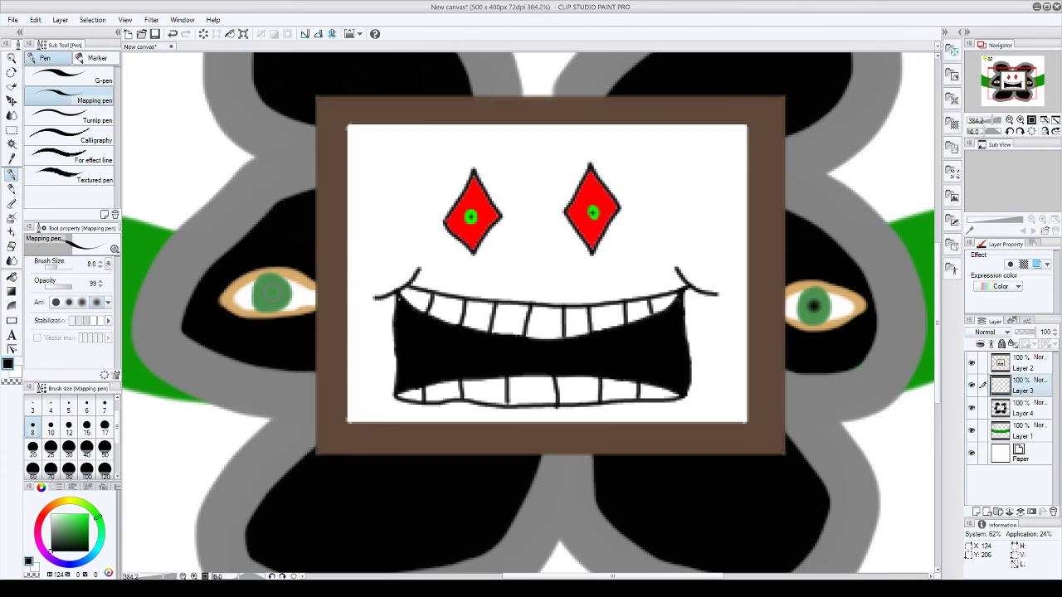
scroll(576, 279, "down", 3)
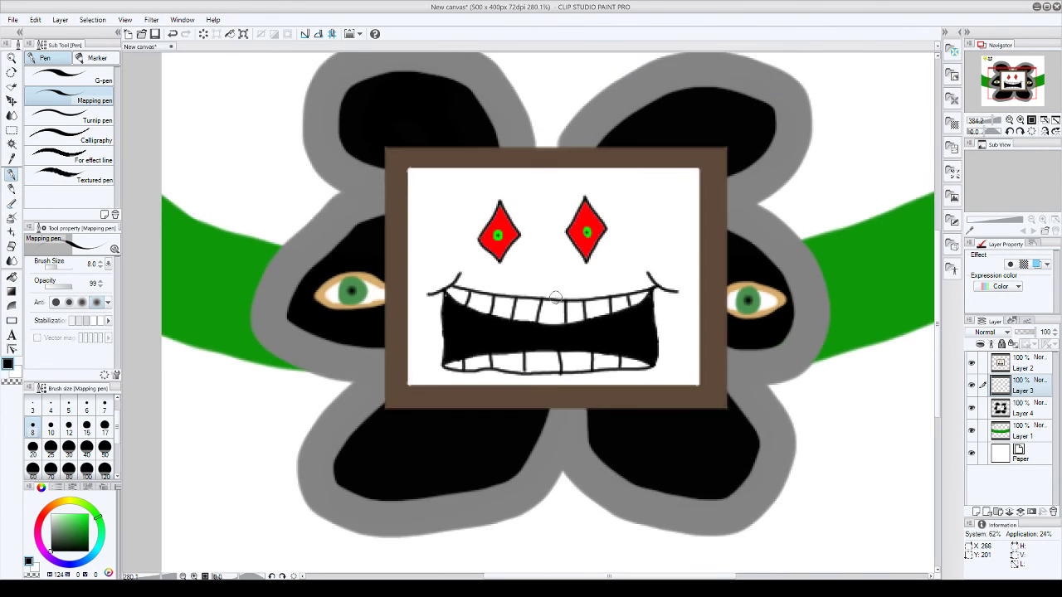
scroll(729, 286, "up", 1)
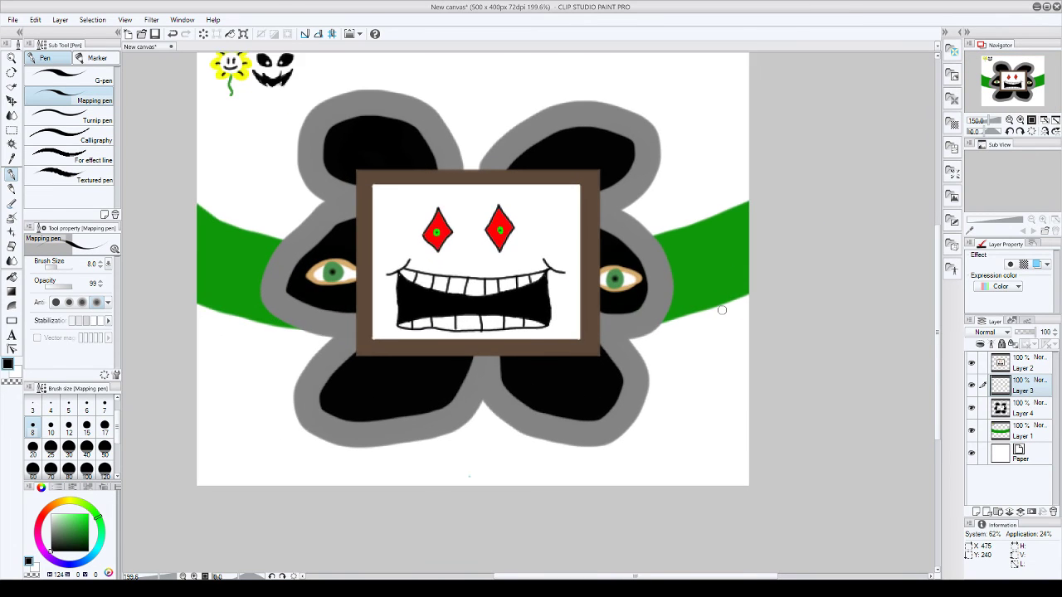
scroll(730, 286, "down", 1)
scroll(468, 164, "up", 1)
scroll(496, 215, "down", 1)
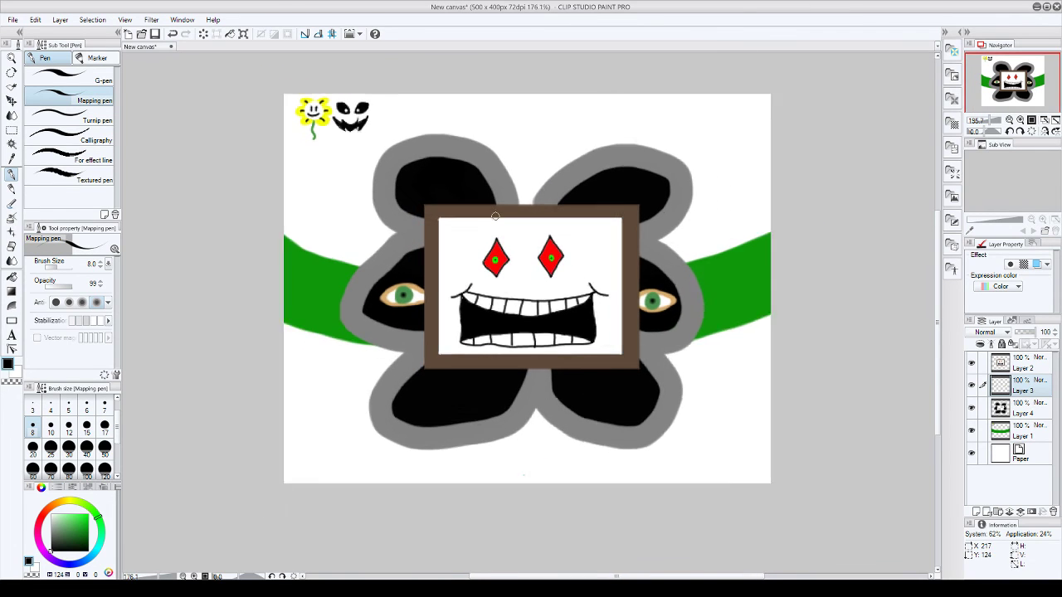
scroll(516, 302, "up", 1)
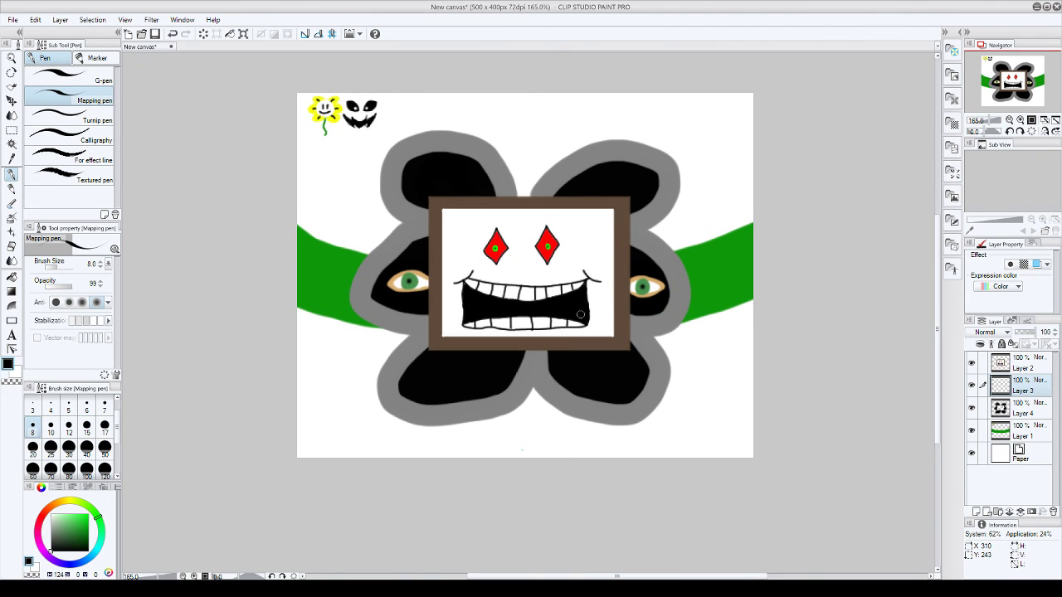
scroll(578, 318, "down", 2)
scroll(584, 325, "up", 2)
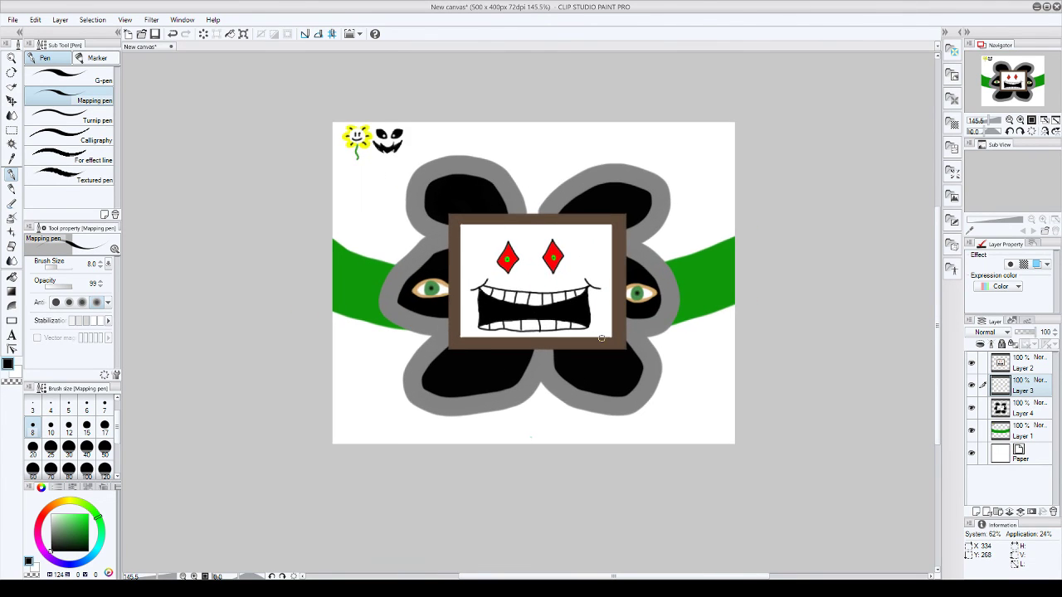
scroll(593, 332, "down", 1)
scroll(601, 338, "up", 1)
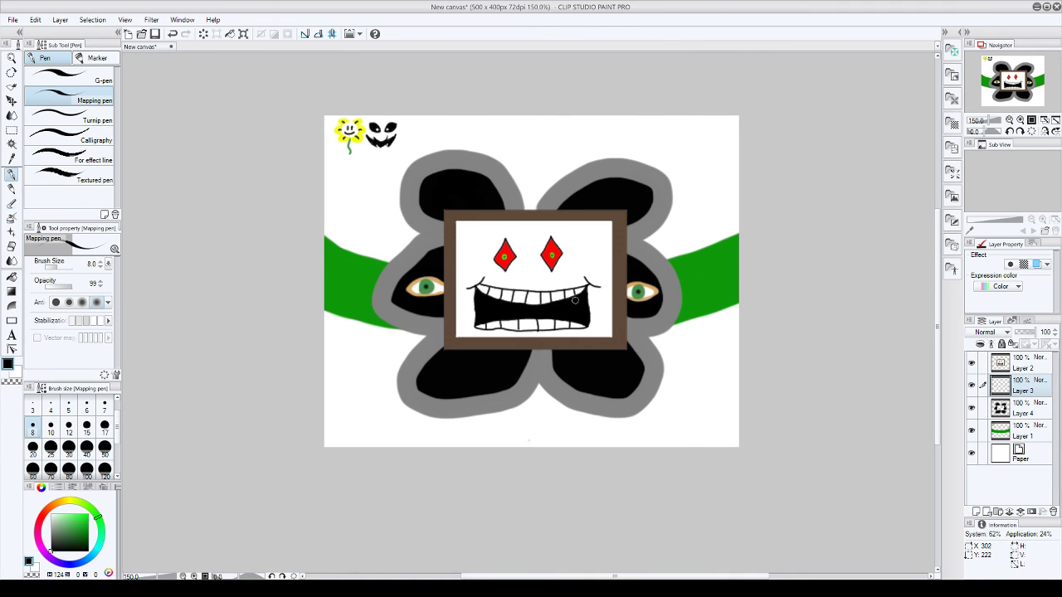
scroll(567, 296, "down", 2)
scroll(560, 290, "up", 2)
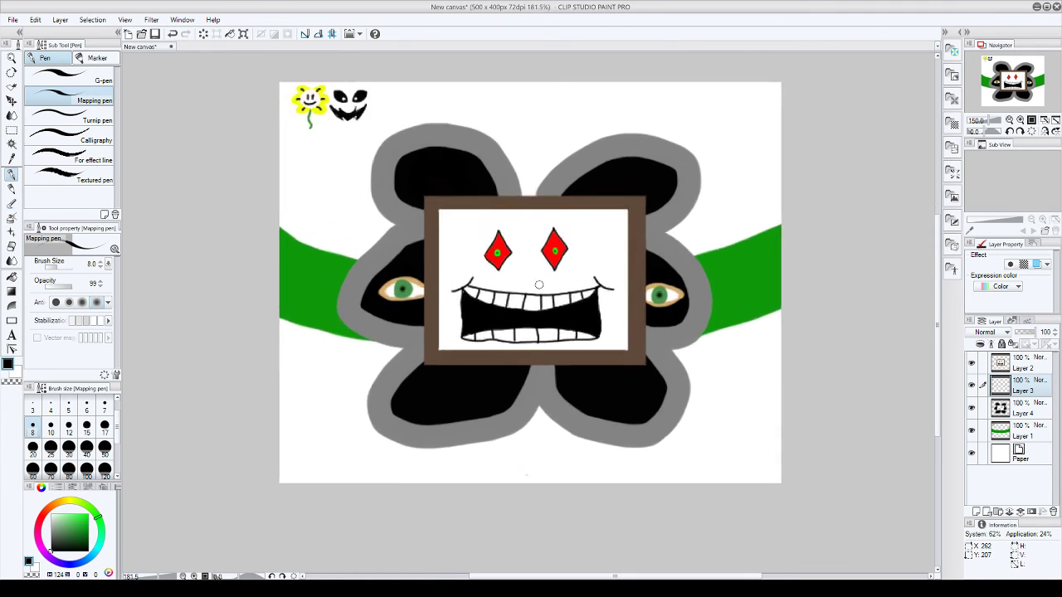
scroll(552, 282, "down", 2)
scroll(543, 276, "up", 1)
scroll(539, 274, "up", 1)
scroll(535, 265, "down", 1)
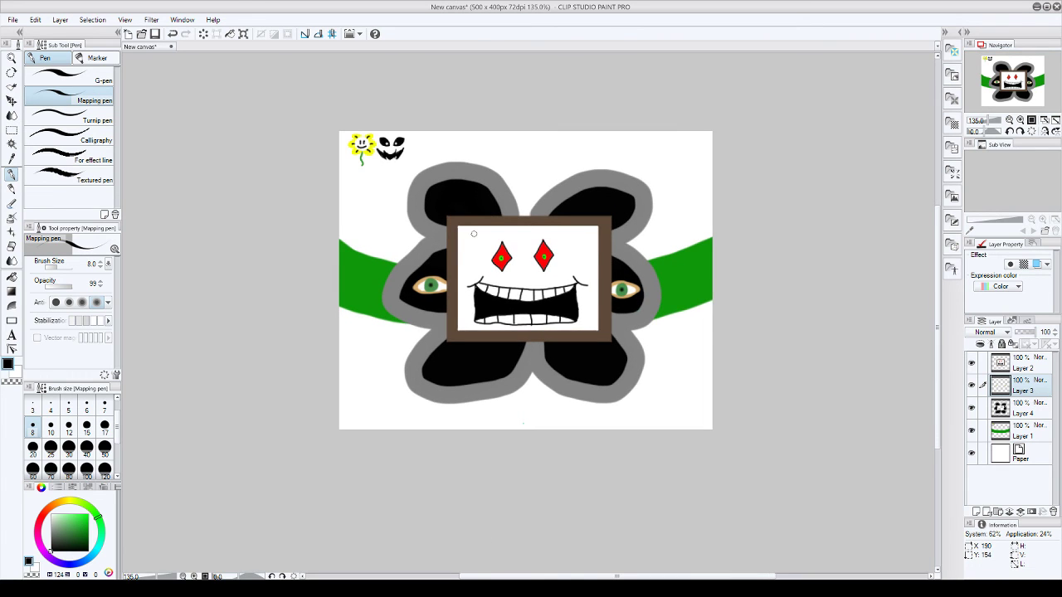
scroll(548, 332, "up", 2)
scroll(552, 369, "up", 1)
scroll(544, 349, "up", 1)
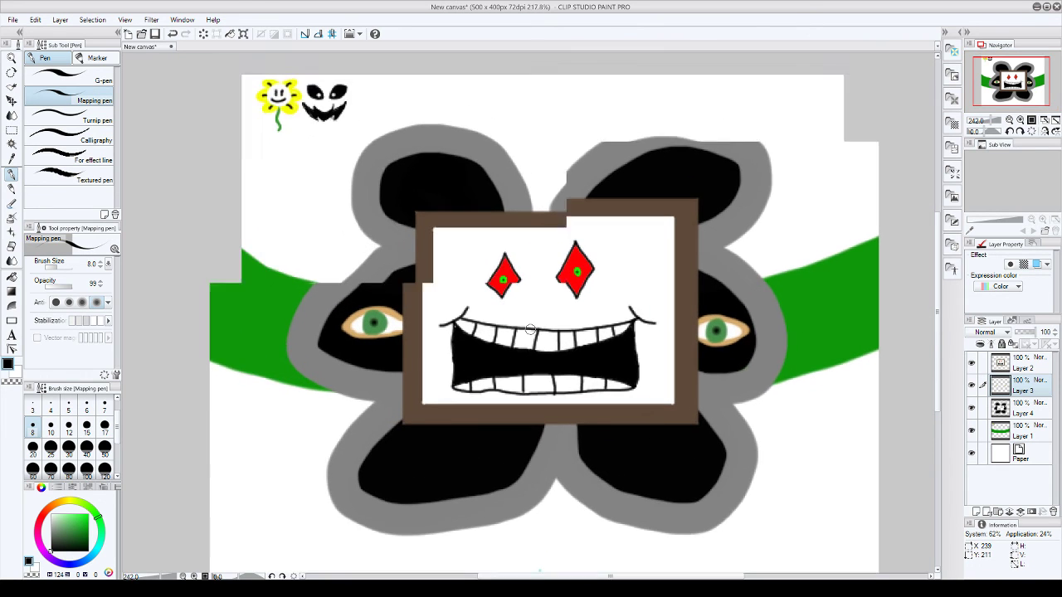
scroll(531, 325, "down", 2)
scroll(531, 323, "down", 1)
scroll(372, 234, "up", 2)
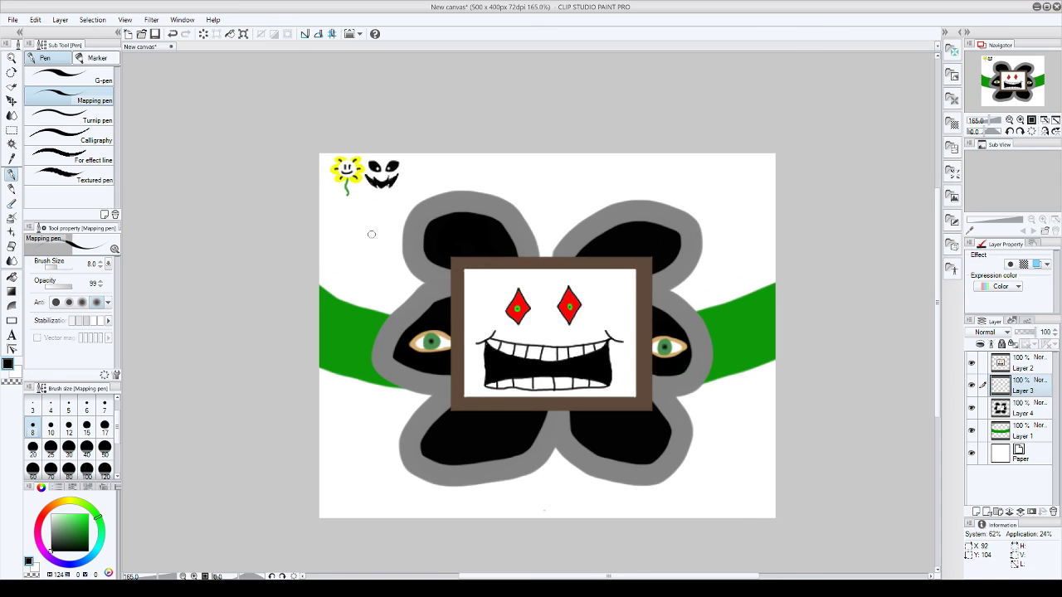
scroll(348, 157, "up", 5)
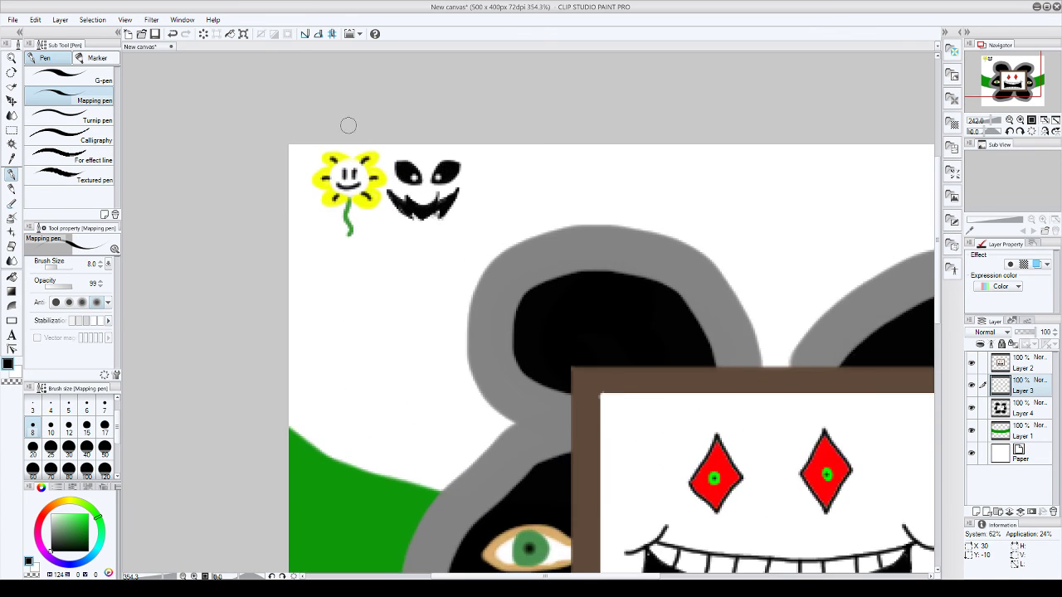
scroll(347, 125, "up", 6)
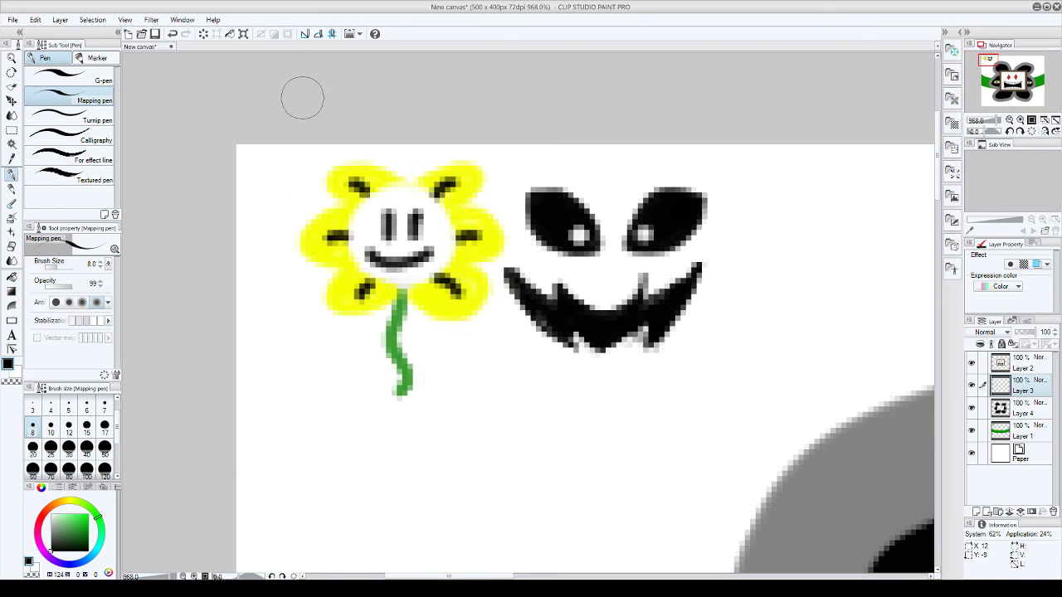
scroll(335, 172, "up", 3)
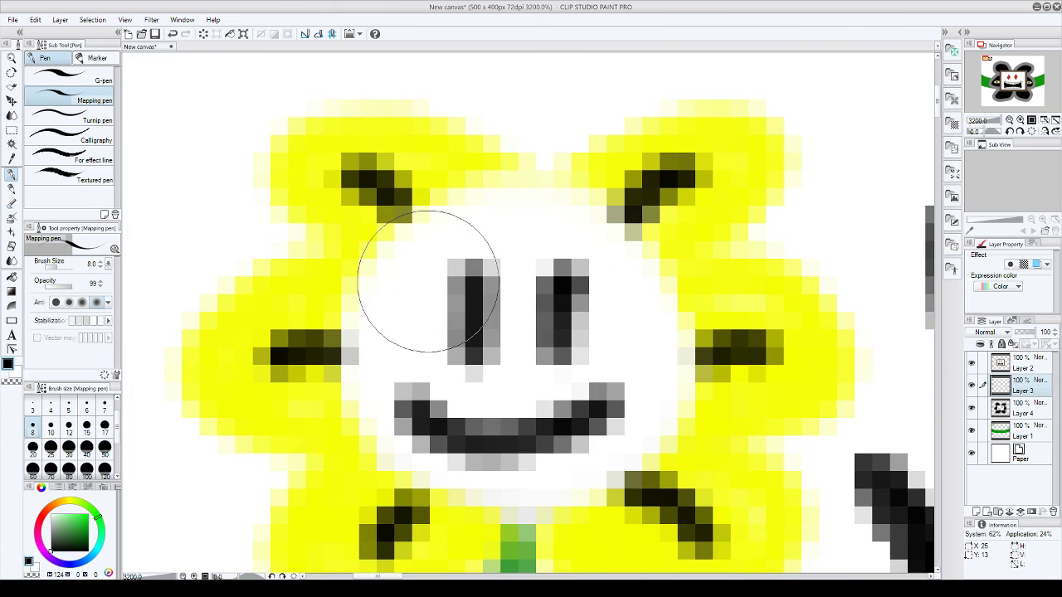
scroll(248, 141, "down", 5)
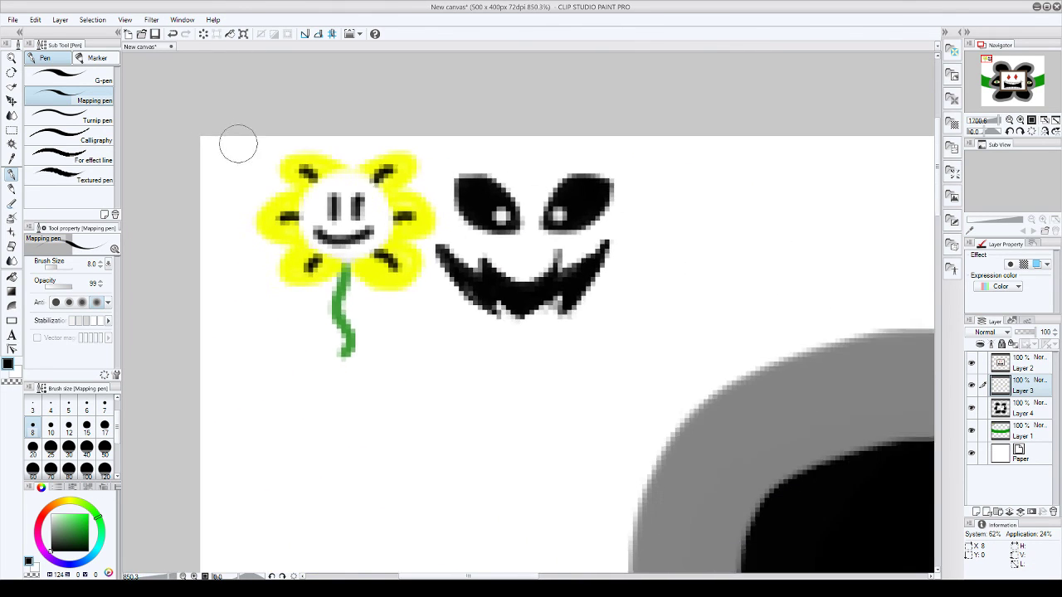
scroll(251, 148, "down", 4)
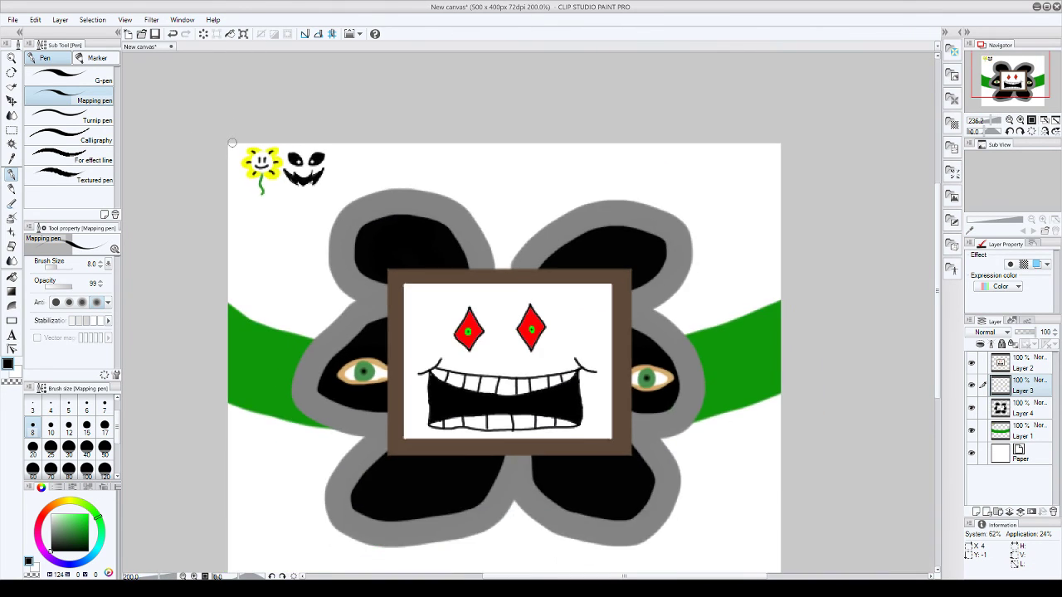
scroll(320, 302, "up", 2)
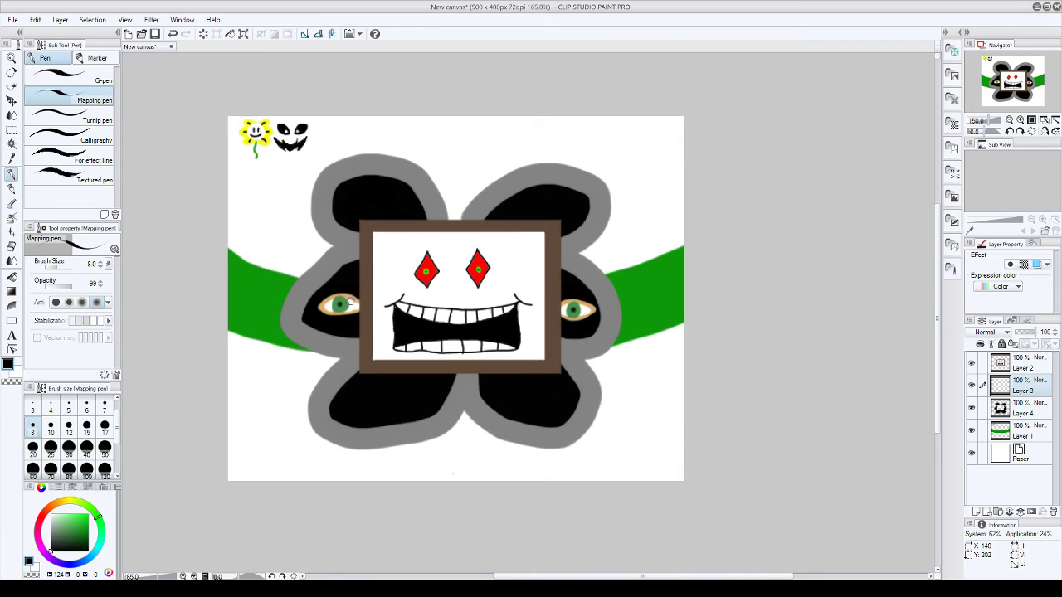